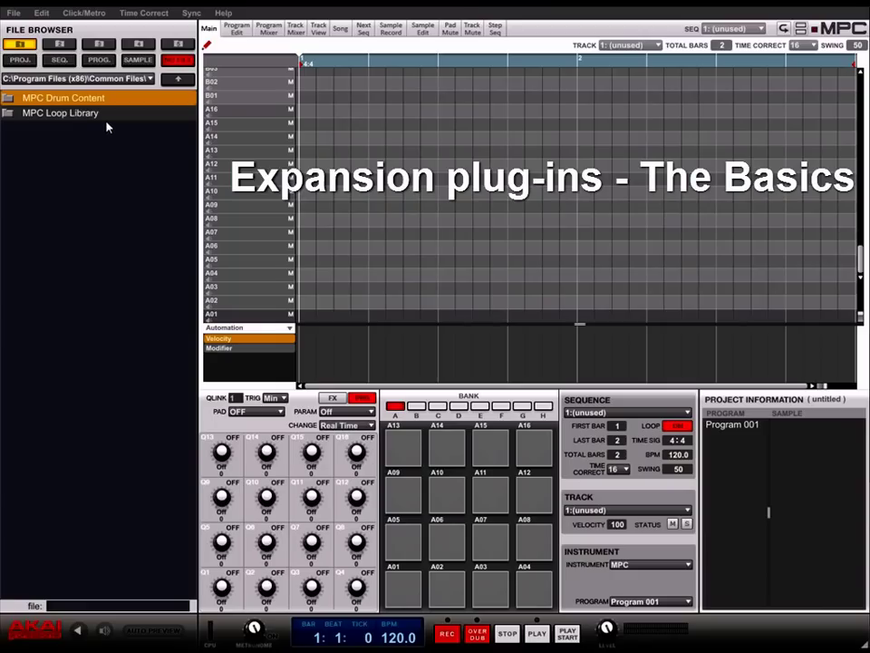
# Browse the factory MPC Drum Content to the Drum Groups samples and assign _bdrollover.WAV to pad A01
pyautogui.click(151, 78)
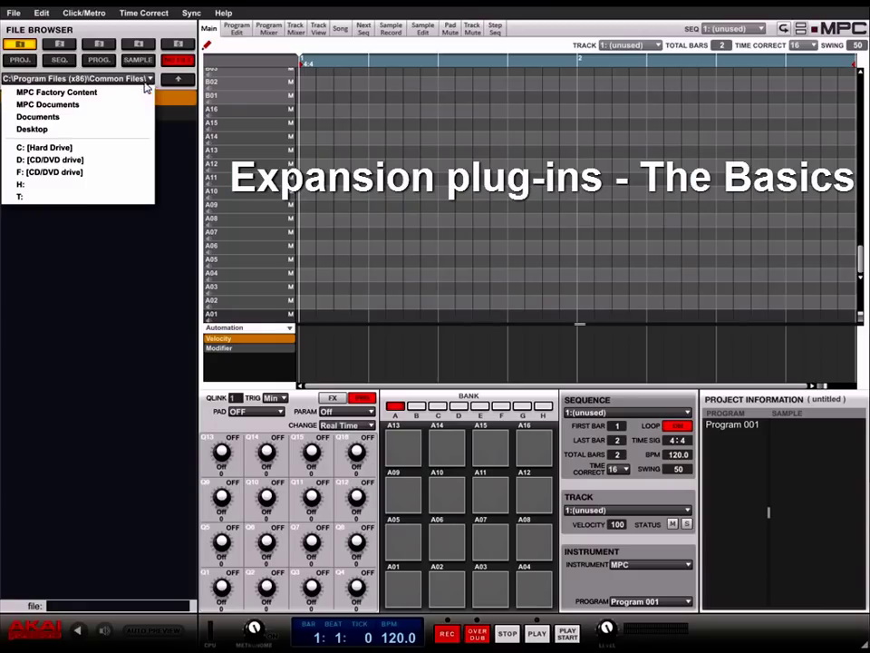
pyautogui.click(89, 94)
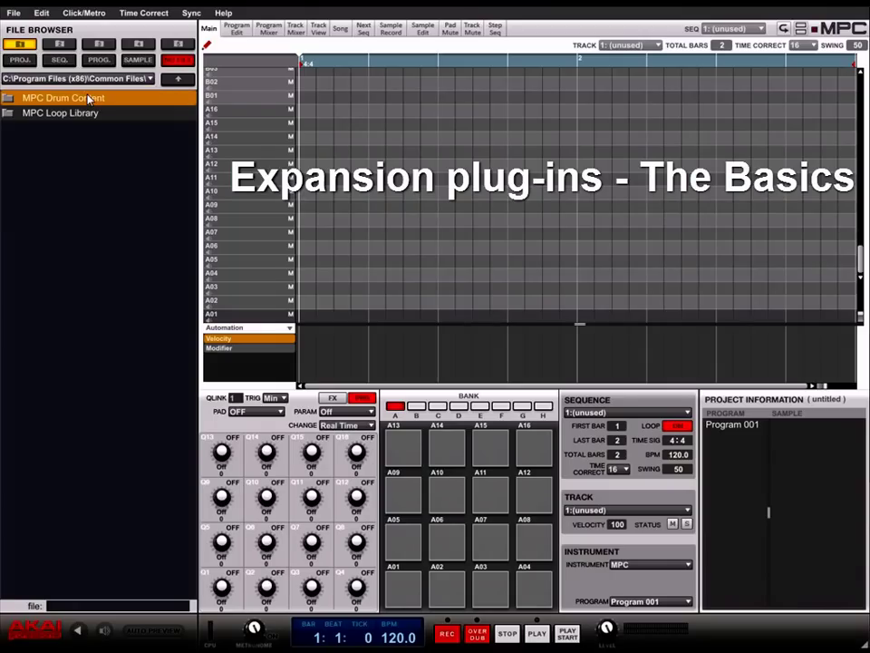
pyautogui.doubleClick(101, 98)
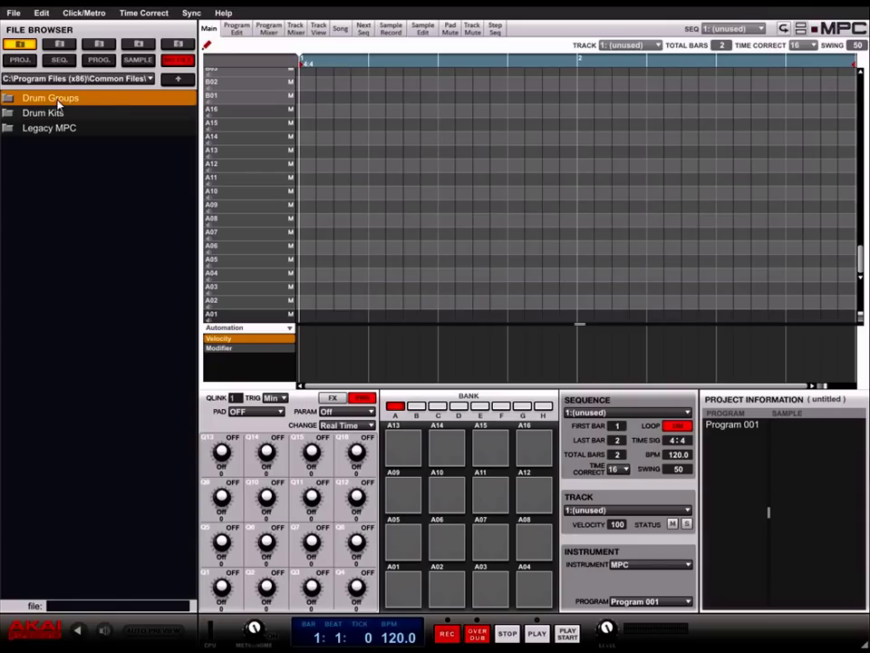
pyautogui.doubleClick(58, 102)
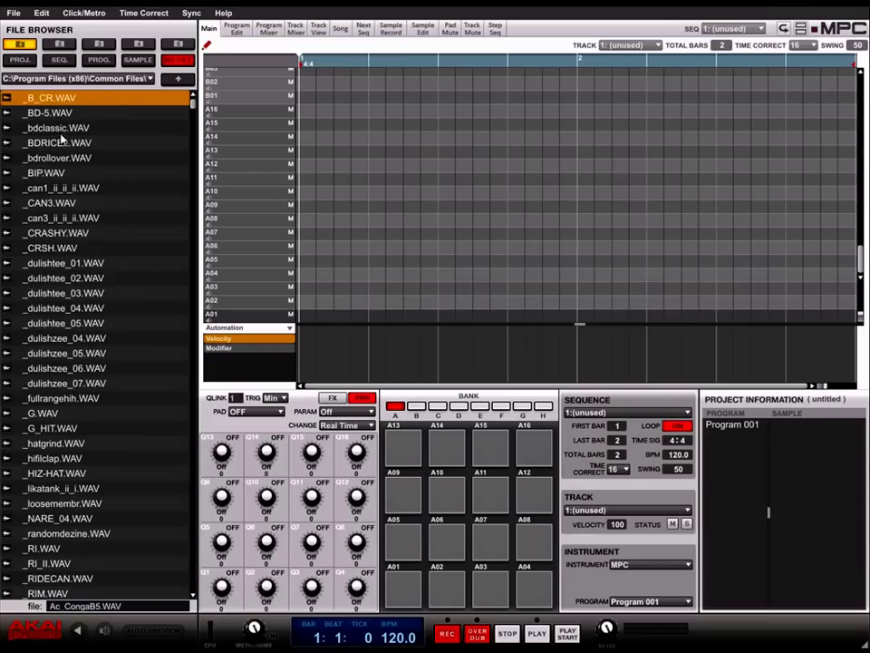
pyautogui.moveTo(64, 160); pyautogui.dragTo(414, 593)
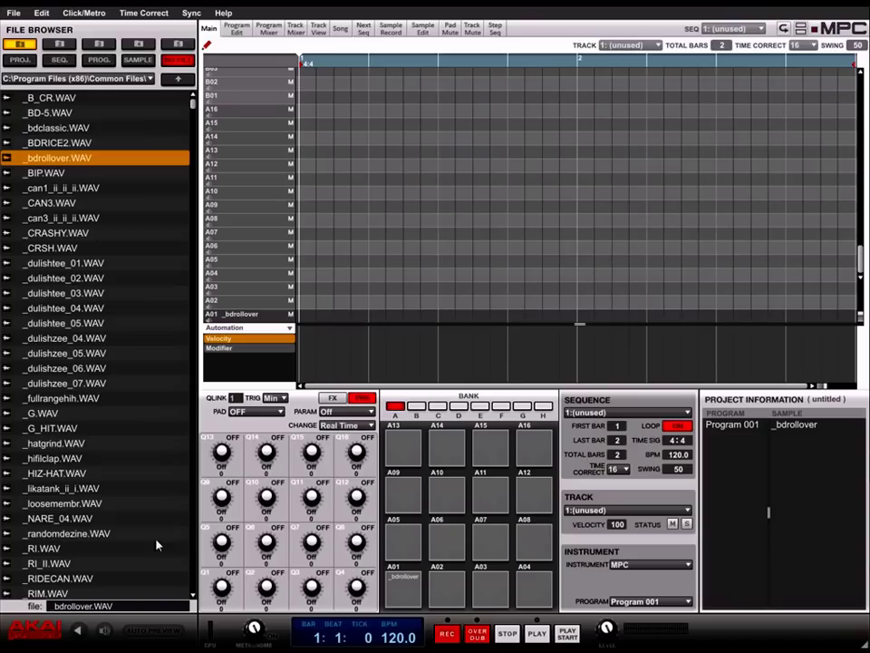
# Assign _randomdezine.WAV to pad A02 and audition pads A01 and A02
pyautogui.click(68, 534)
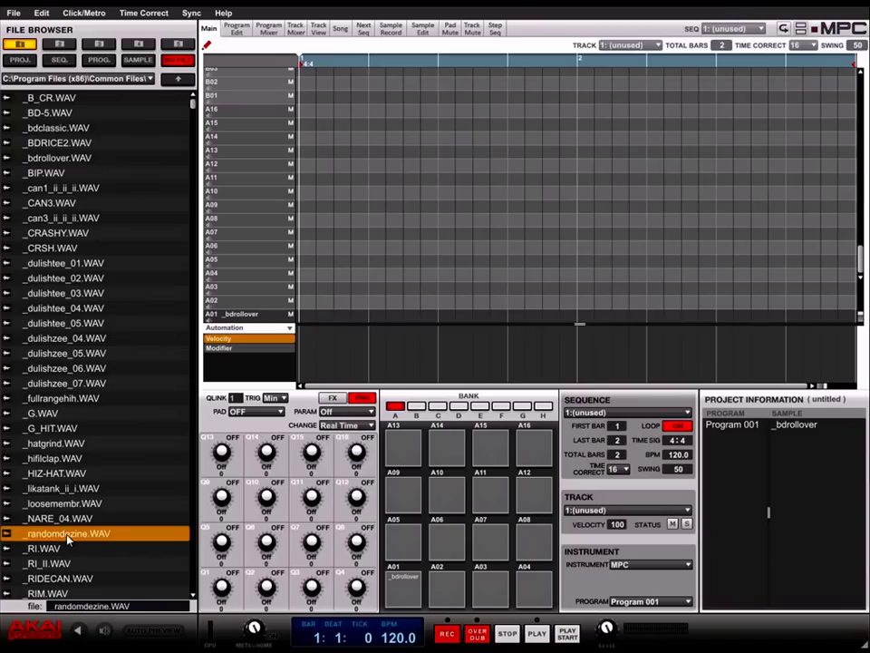
pyautogui.moveTo(68, 538); pyautogui.dragTo(455, 594)
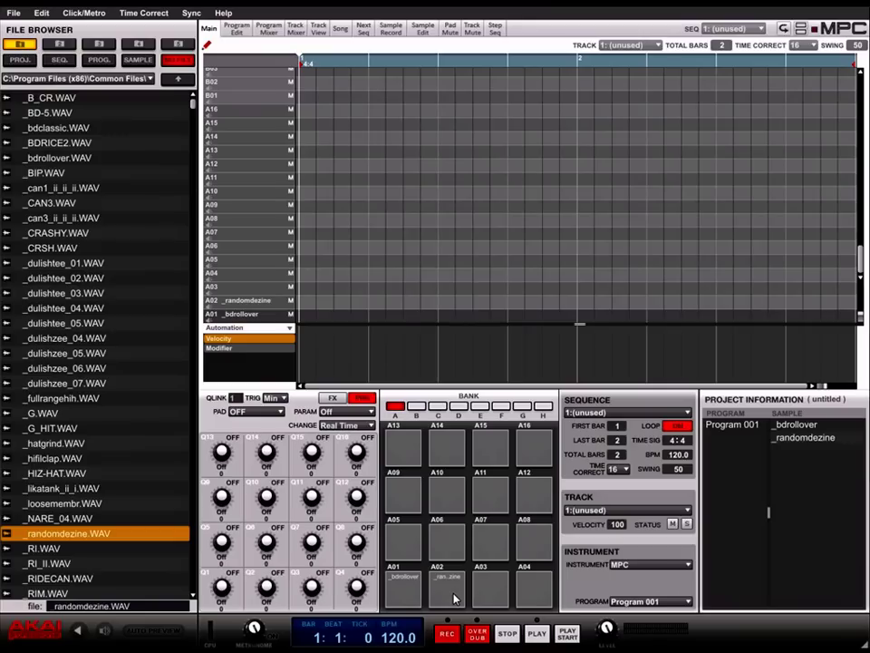
pyautogui.click(399, 589)
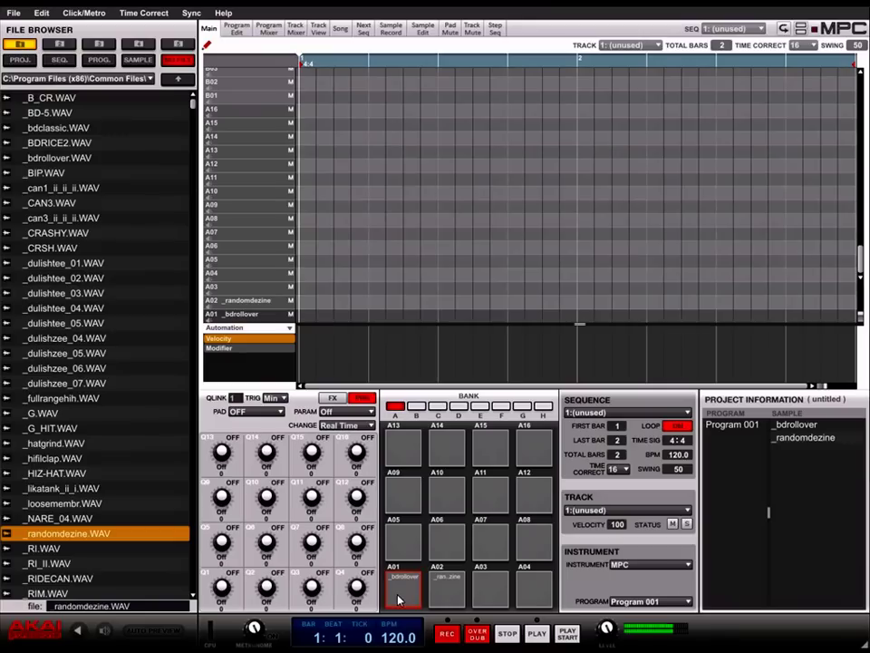
pyautogui.click(447, 598)
pyautogui.click(420, 600)
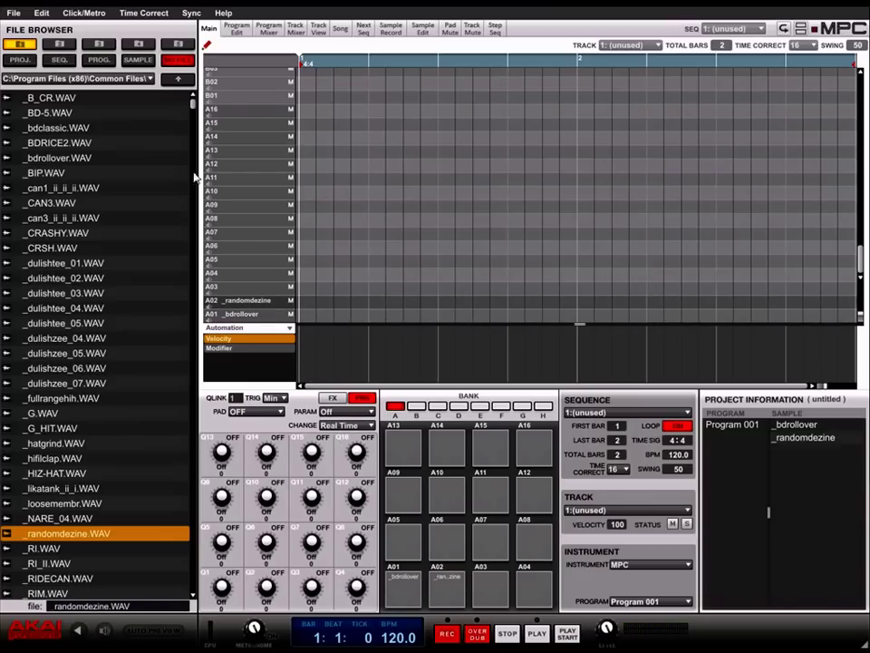
# Return to the MPC Factory Content folder and switch the file browser to C:\ProgramData\Akai\MPC\Content
pyautogui.click(150, 80)
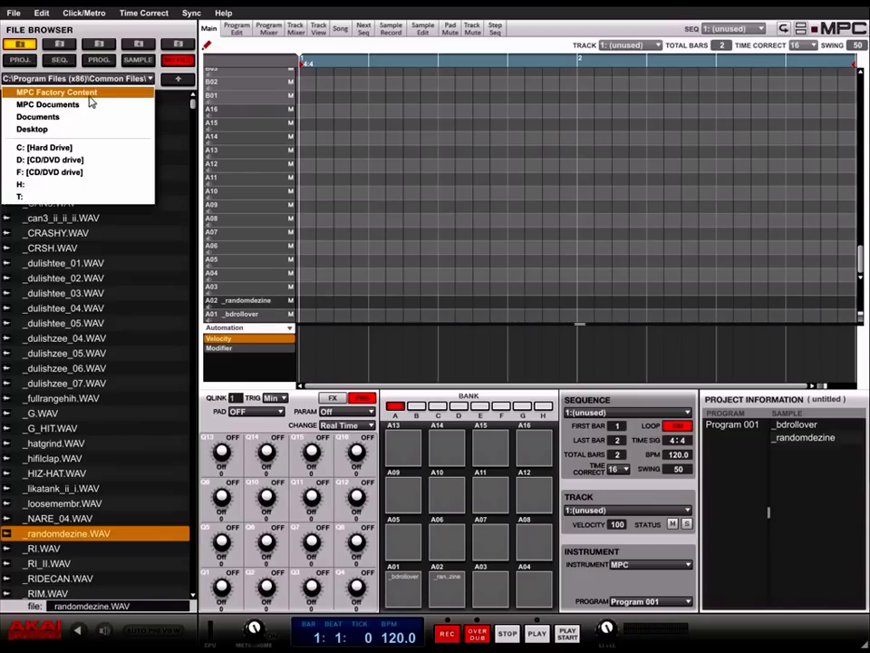
pyautogui.click(77, 90)
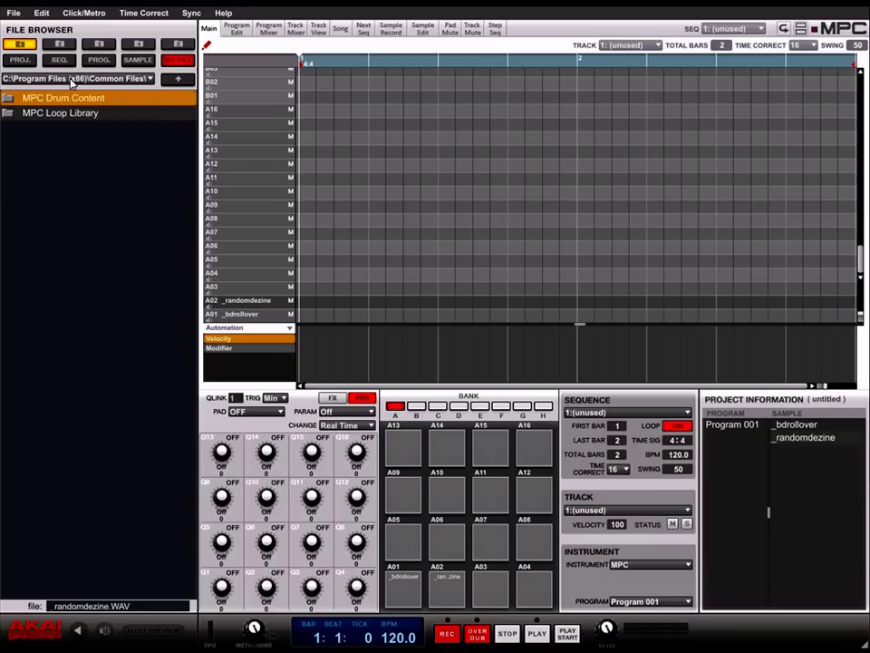
pyautogui.doubleClick(53, 96)
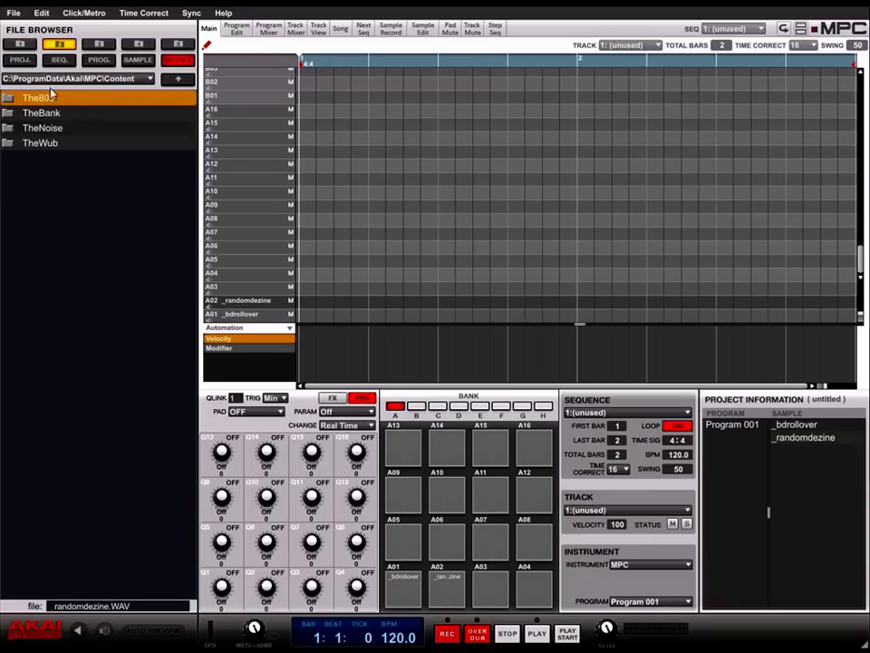
pyautogui.click(150, 79)
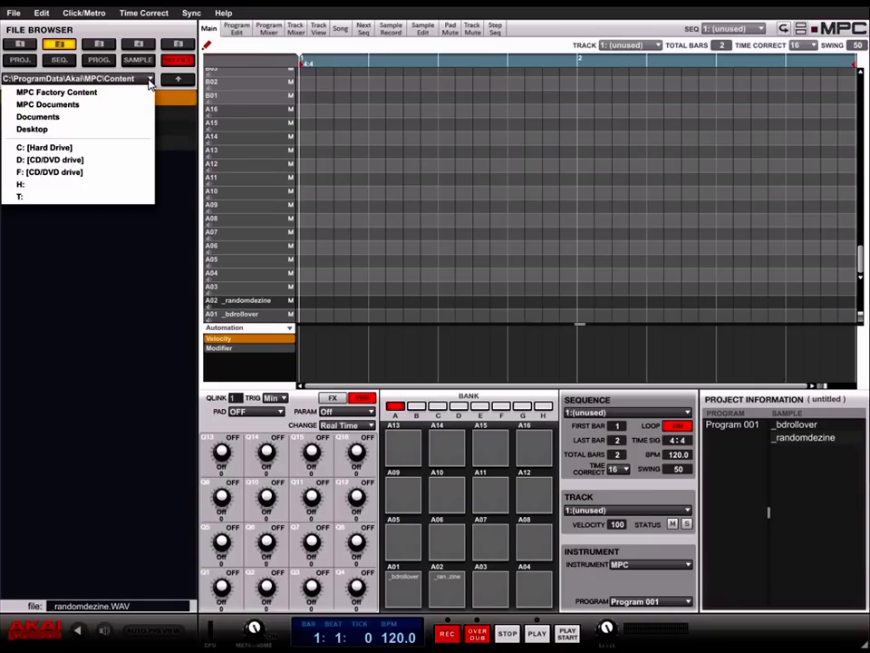
pyautogui.click(140, 252)
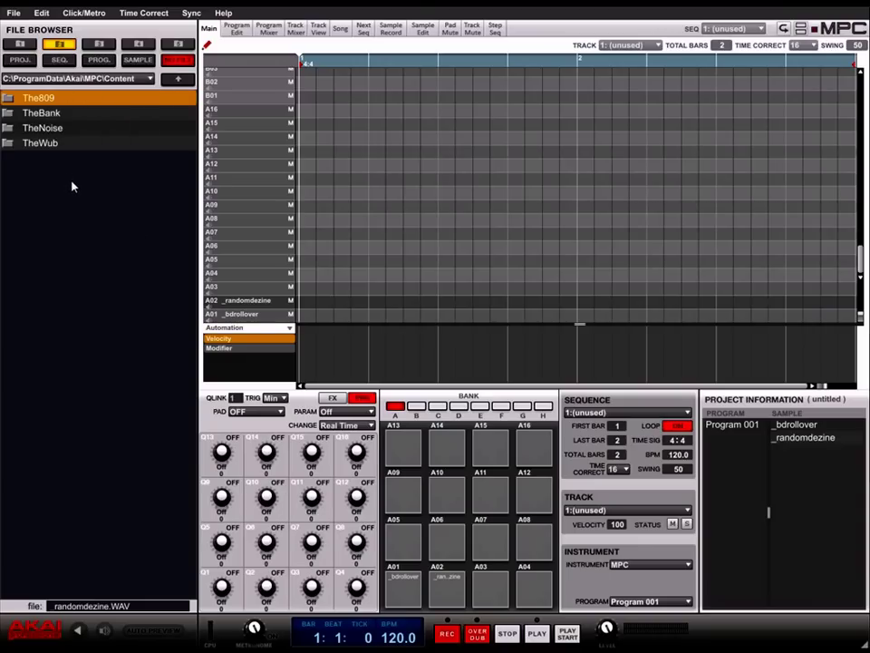
# Browse the TheBank expansion folder, looking into Synth 1 Fuzzy and through Samples to the Celeste Fnoise wave files
pyautogui.doubleClick(44, 114)
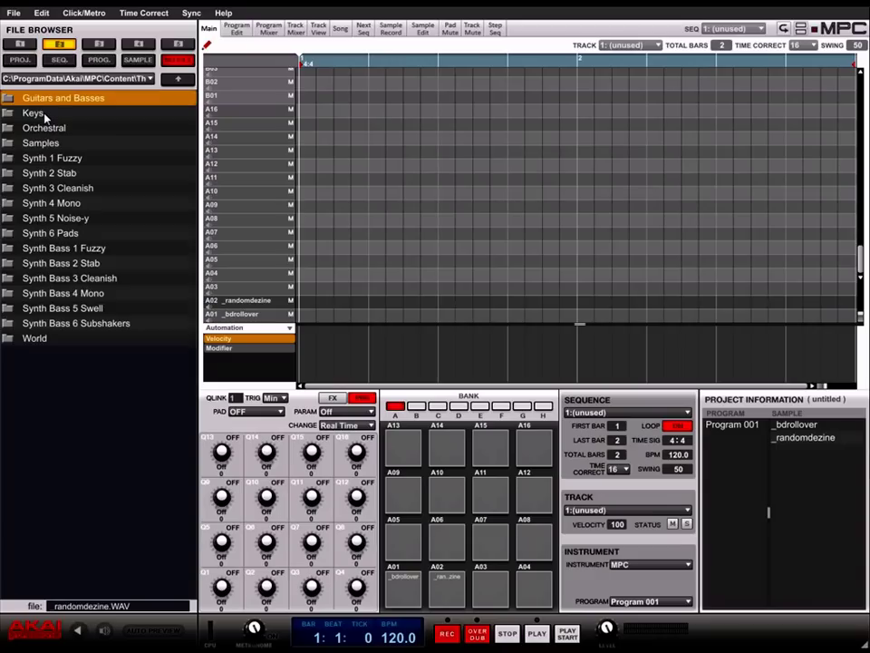
pyautogui.doubleClick(46, 159)
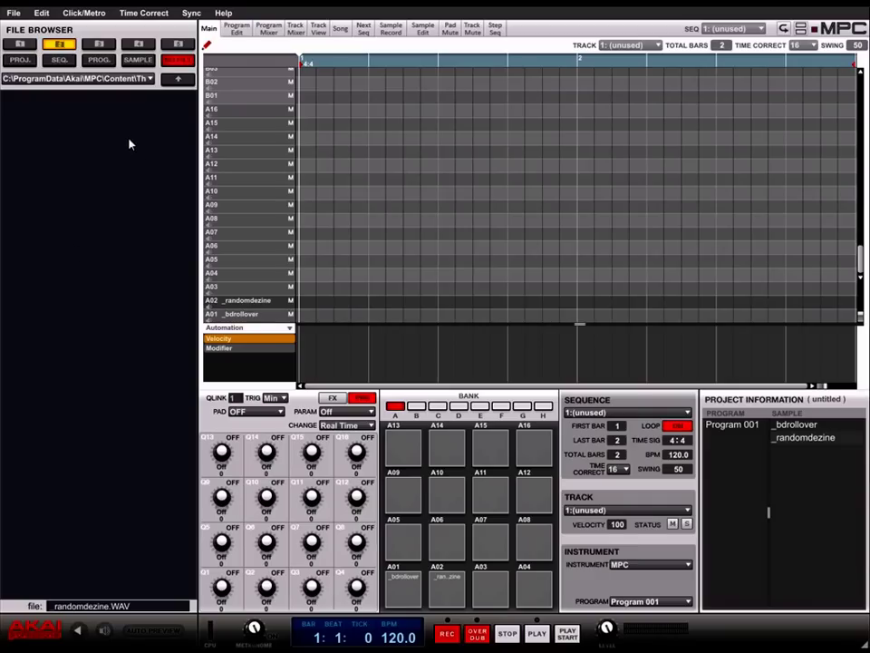
pyautogui.click(180, 80)
pyautogui.doubleClick(45, 143)
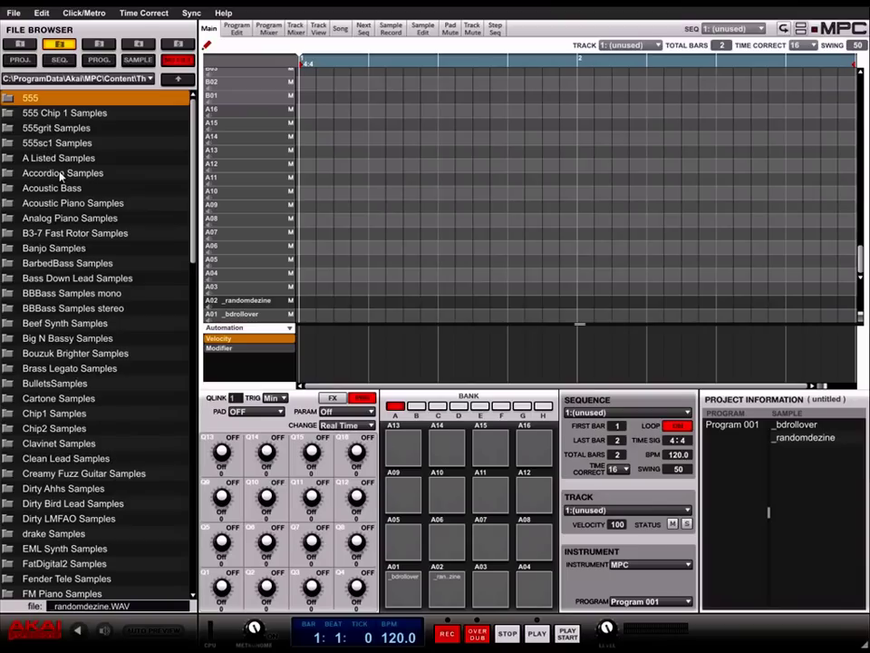
pyautogui.doubleClick(60, 173)
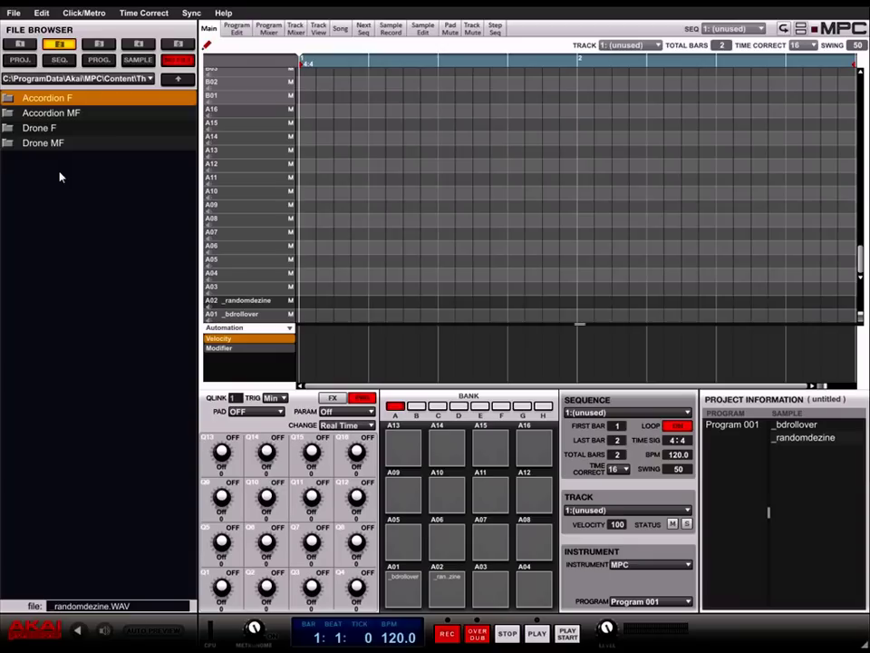
pyautogui.doubleClick(70, 100)
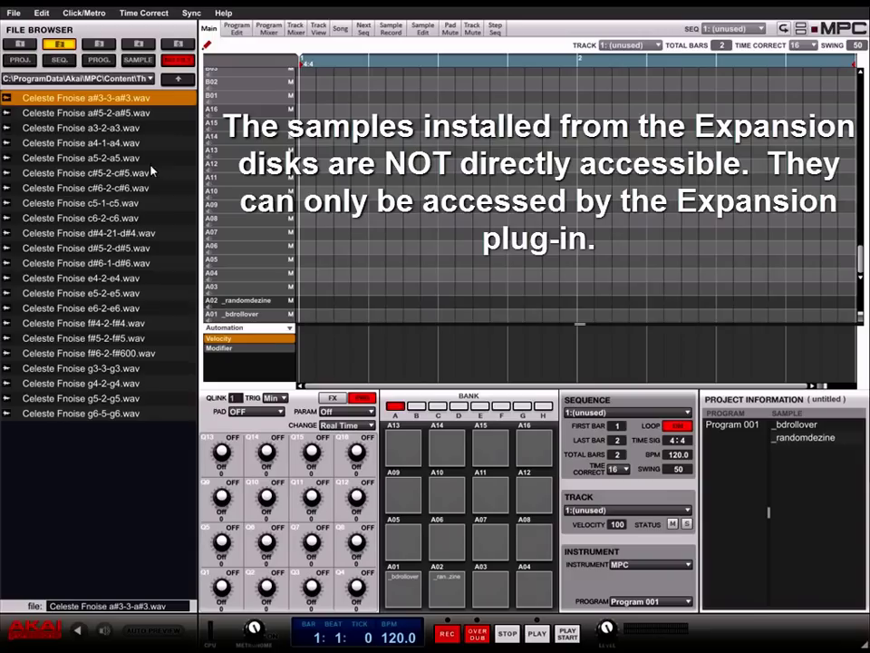
# Try to assign Celeste Fnoise d#4-21-d#4.wav to pad A05, testing it against pad A01
pyautogui.click(136, 233)
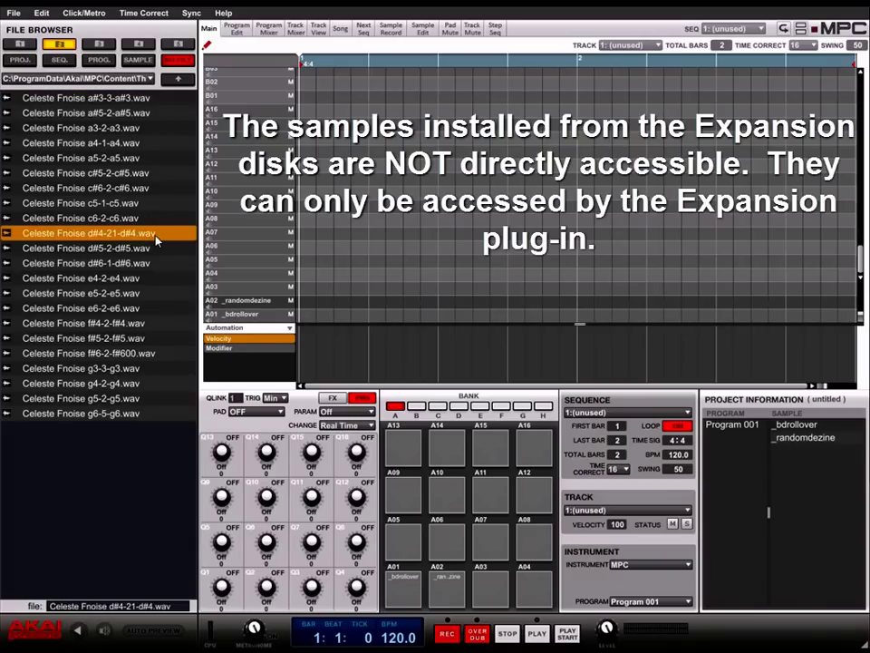
pyautogui.moveTo(156, 238); pyautogui.dragTo(403, 551)
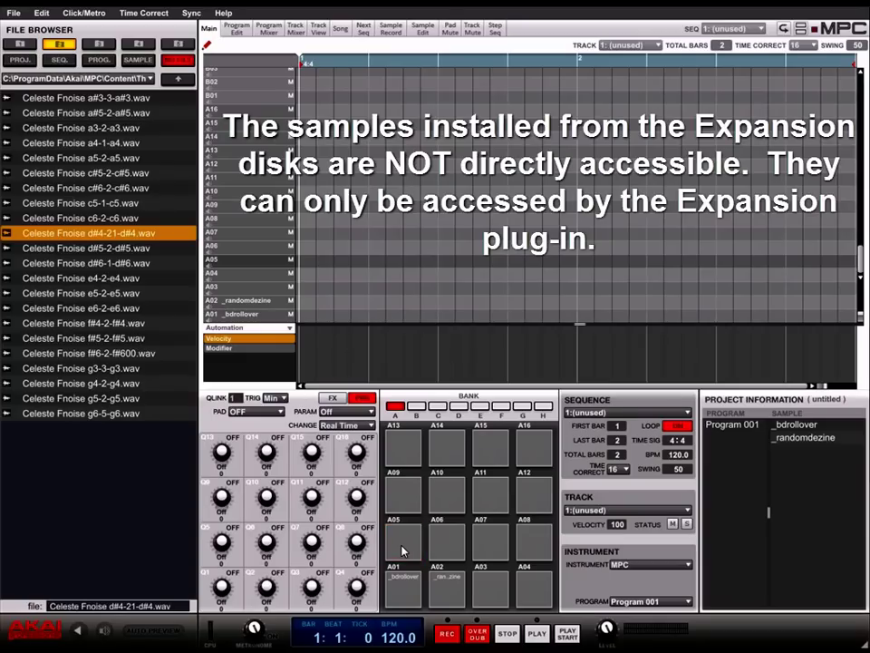
pyautogui.click(403, 591)
pyautogui.click(402, 558)
# Try to assign Celeste Fnoise f#4-2-f#4.wav to pad A06, testing it alongside pads A01, A02 and A05
pyautogui.click(107, 324)
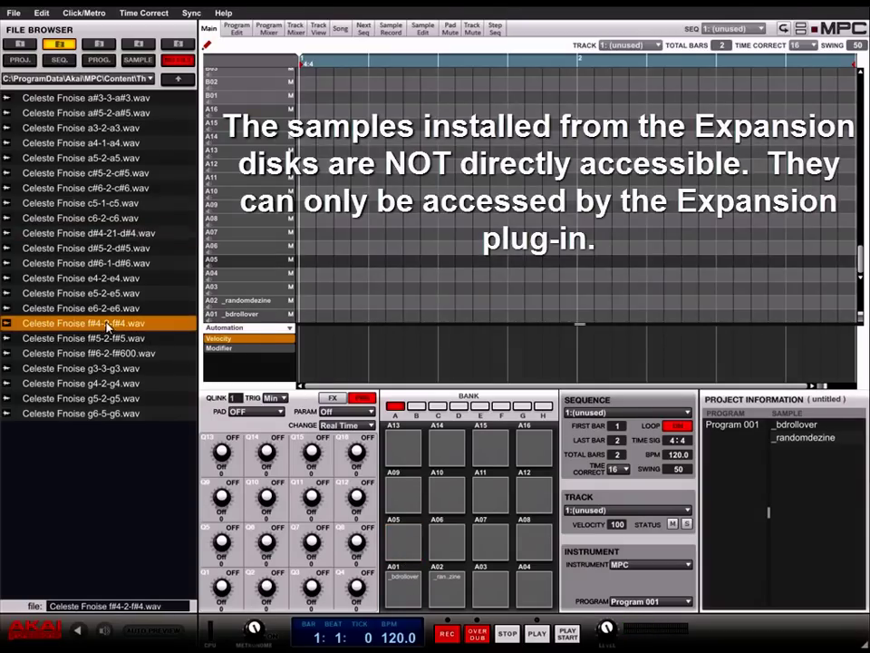
pyautogui.moveTo(107, 325); pyautogui.dragTo(455, 550)
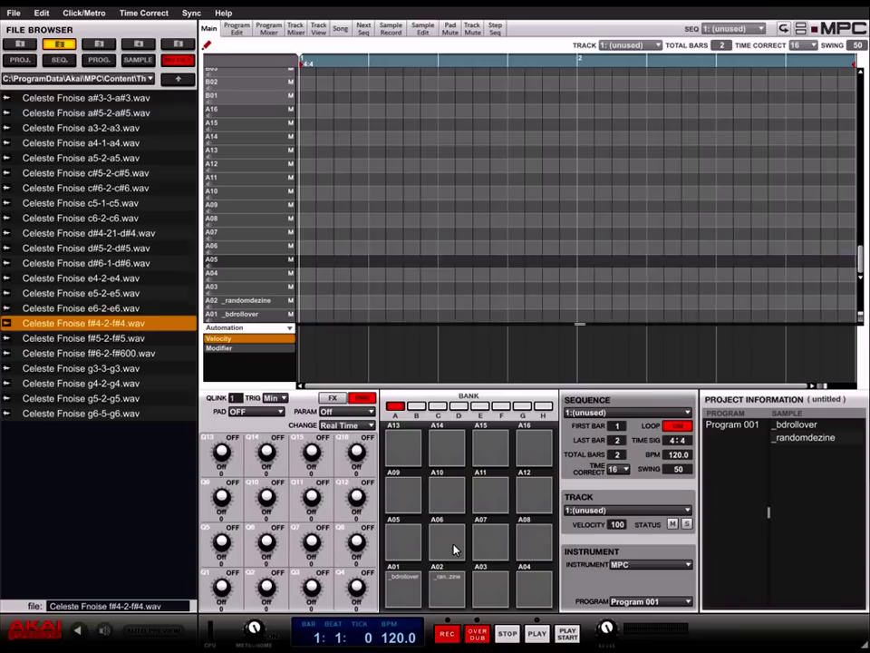
pyautogui.click(447, 589)
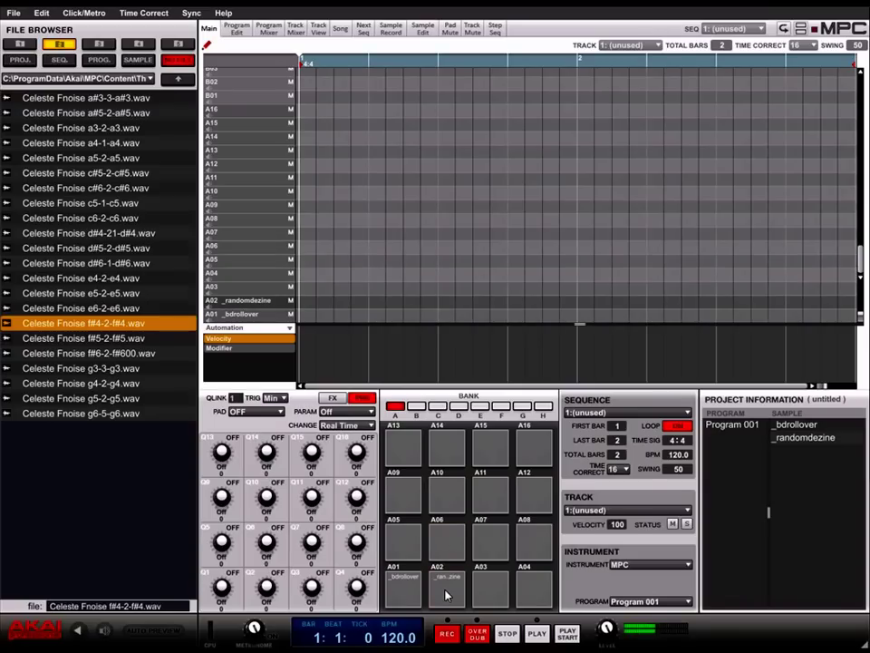
pyautogui.click(411, 595)
pyautogui.click(451, 550)
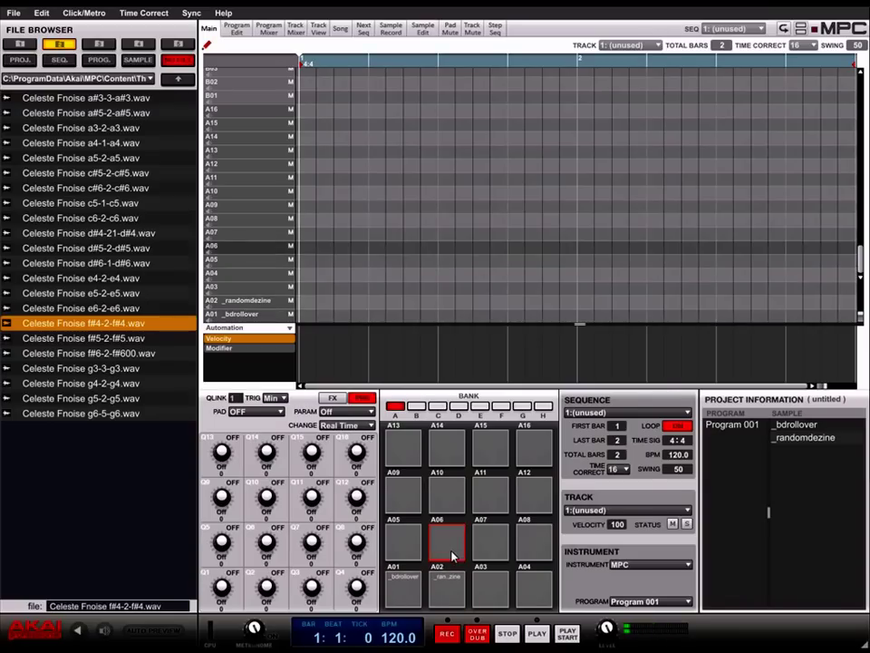
pyautogui.click(405, 551)
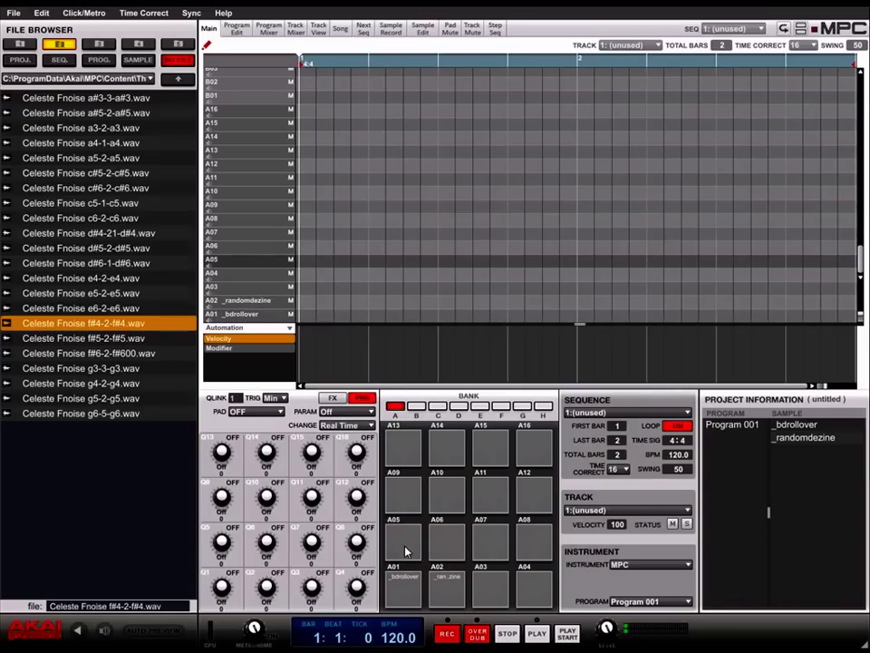
# Move the file browser back up from the Celeste samples to the MPC Content folder
pyautogui.click(178, 80)
pyautogui.click(178, 81)
pyautogui.click(179, 80)
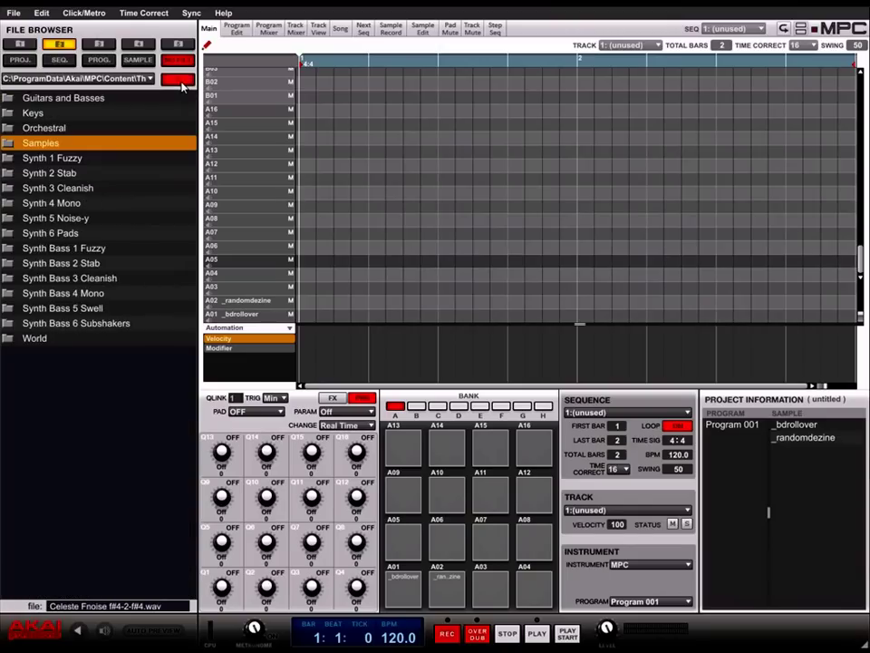
pyautogui.click(179, 80)
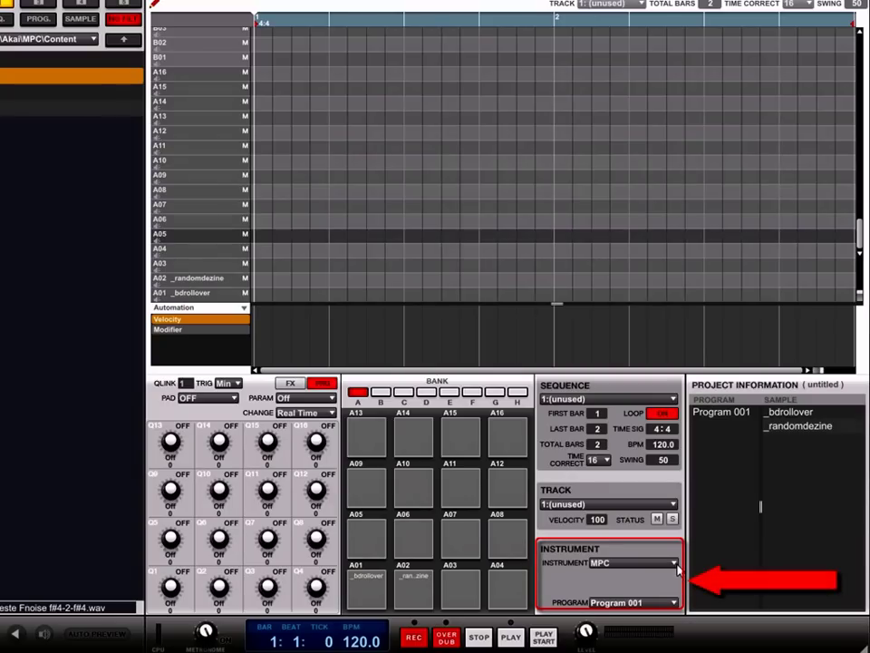
# Load The Bank as the track's plug-in instrument and open its editor
pyautogui.click(675, 563)
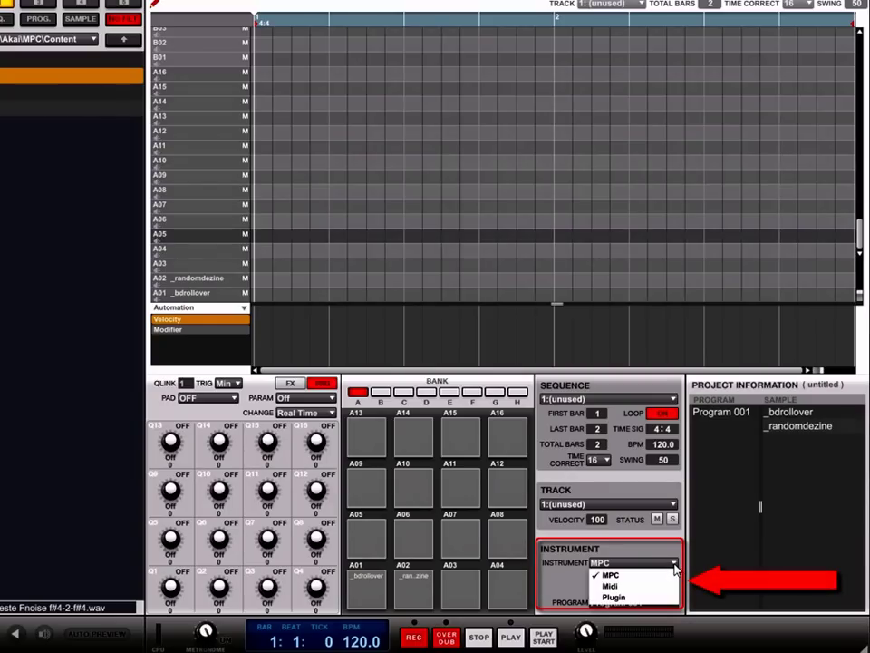
pyautogui.click(614, 598)
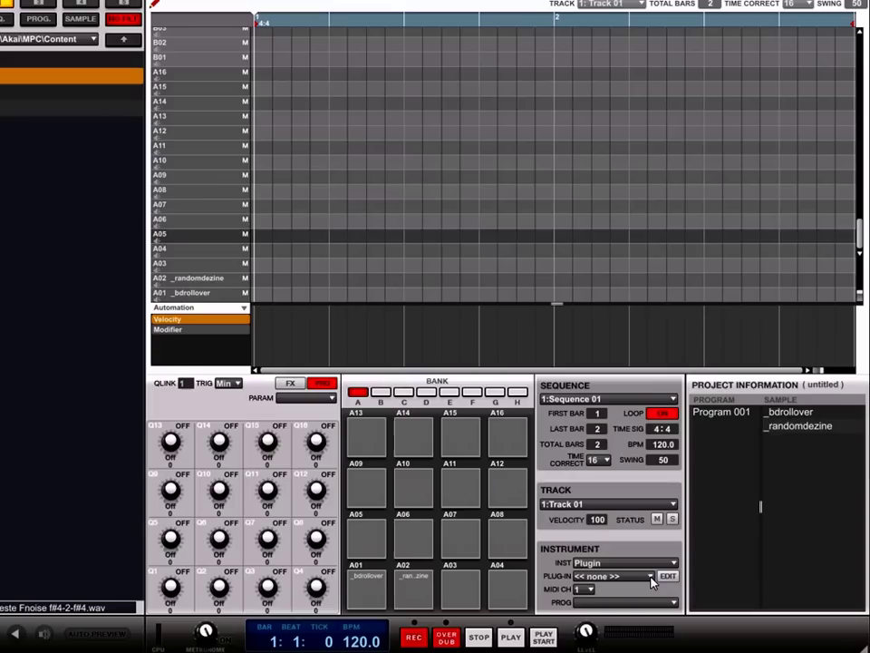
pyautogui.click(650, 577)
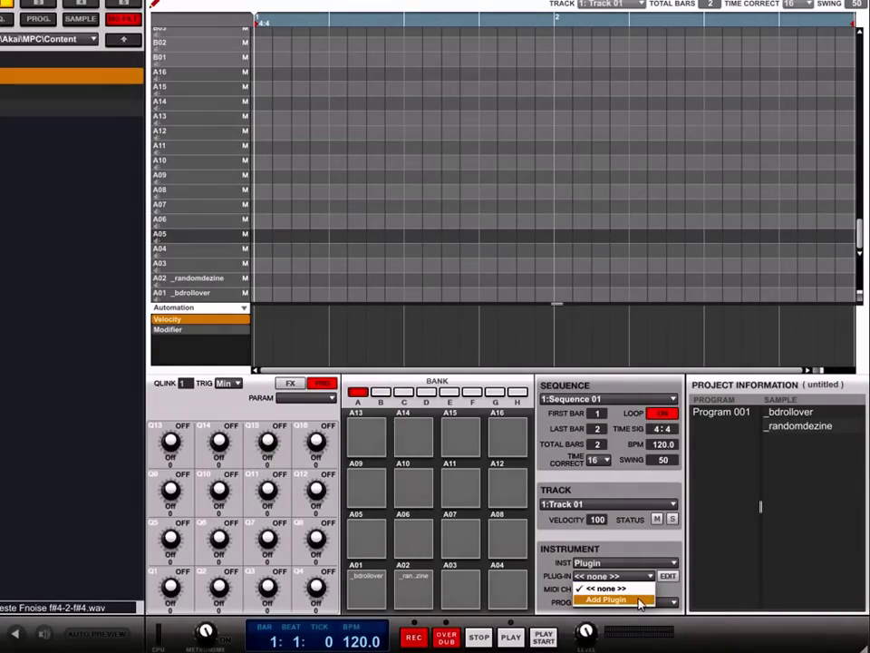
pyautogui.click(637, 601)
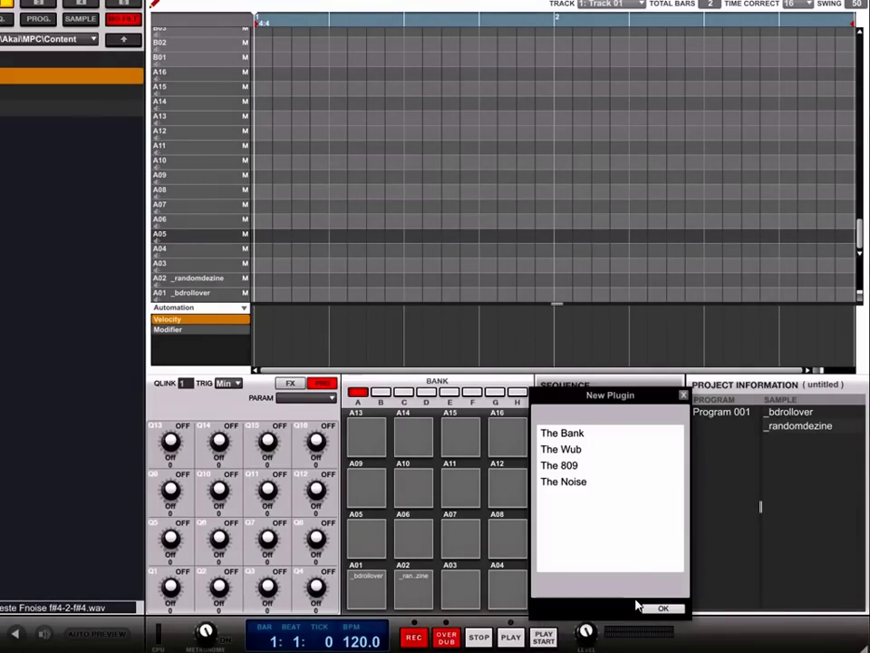
pyautogui.click(578, 434)
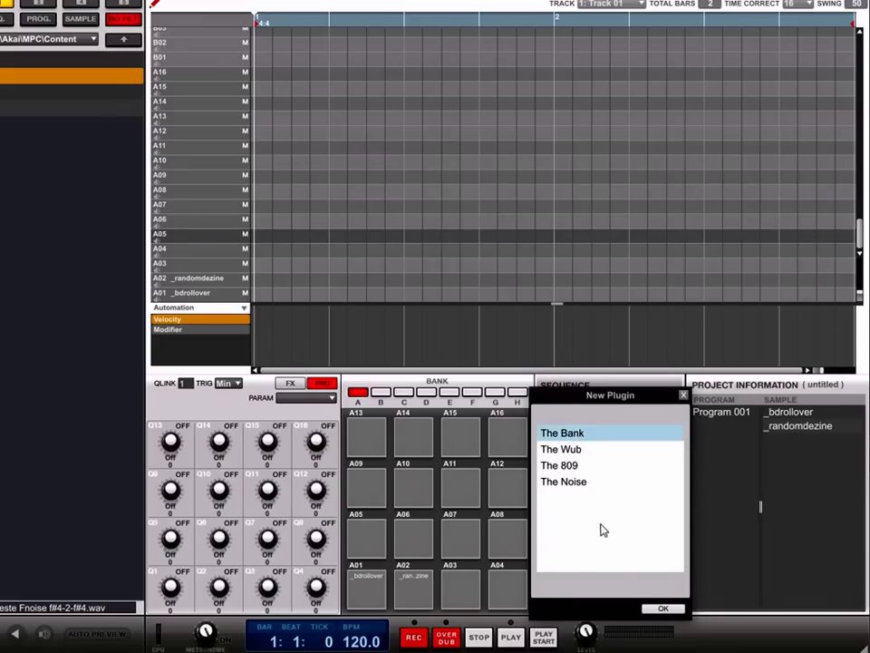
pyautogui.click(660, 609)
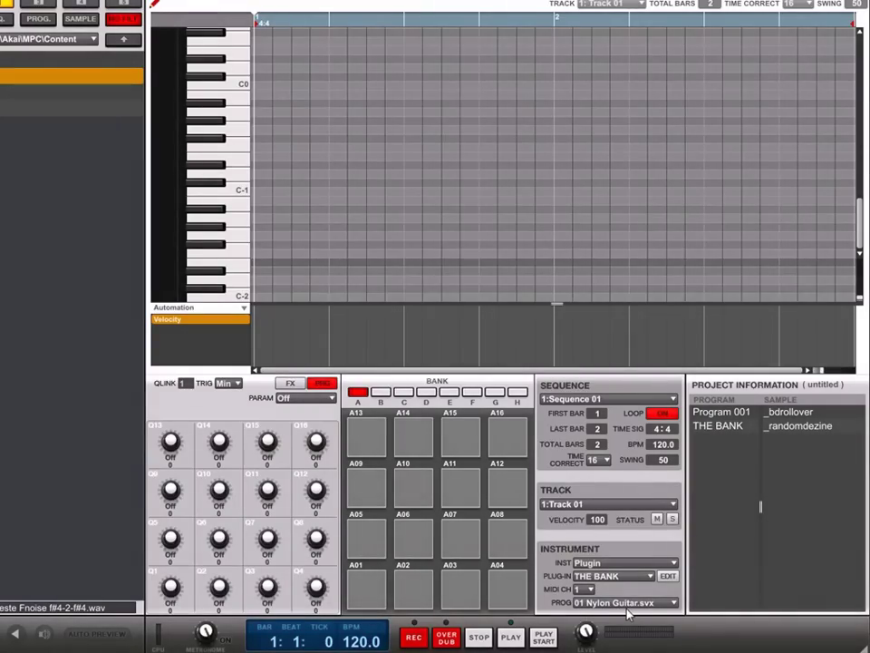
pyautogui.click(668, 576)
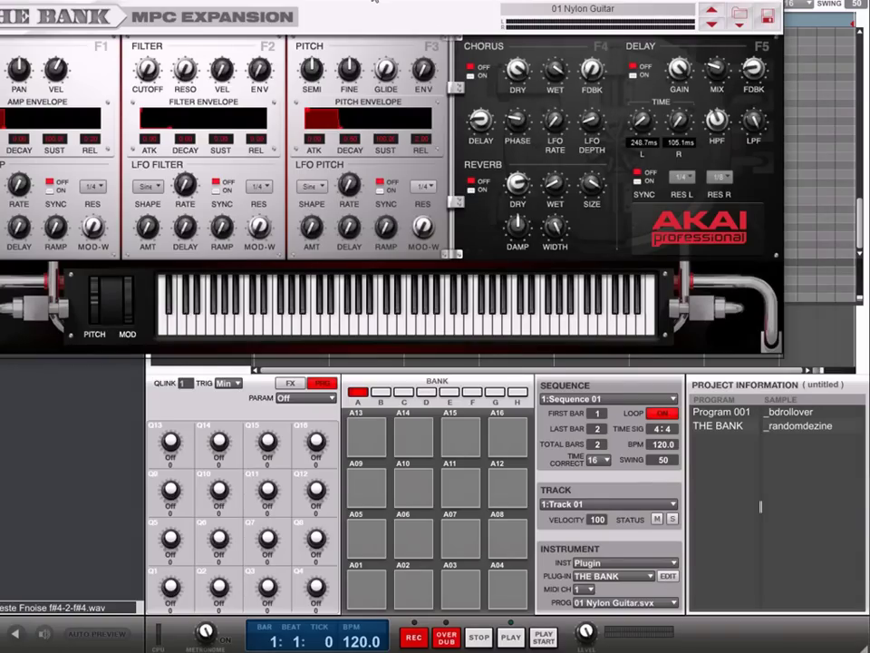
# Move The Bank's editor window fully into view and audition the 01 Nylon Guitar sound on its on-screen keyboard
pyautogui.moveTo(281, 2); pyautogui.dragTo(406, 142)
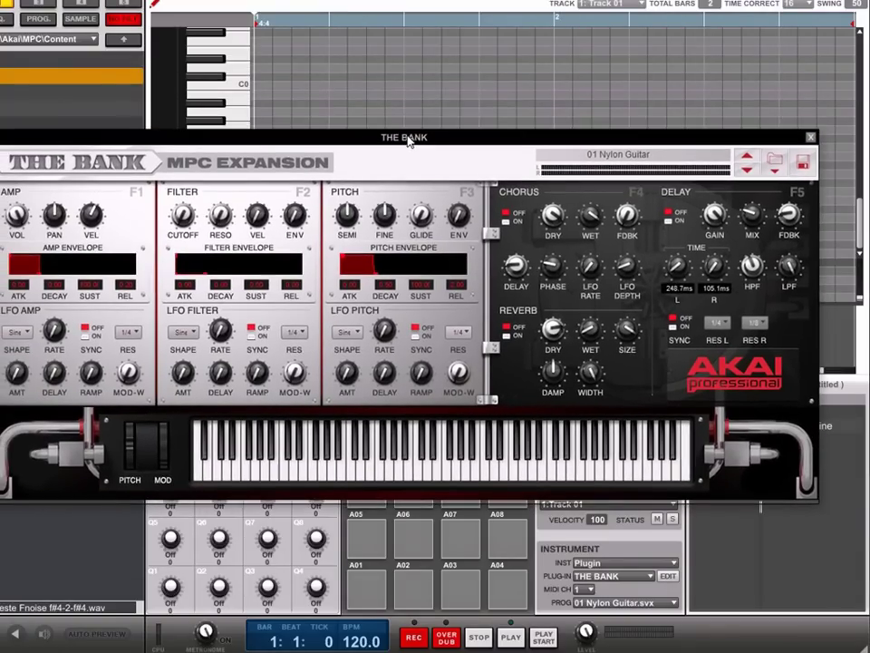
pyautogui.click(374, 474)
pyautogui.click(329, 474)
pyautogui.click(298, 476)
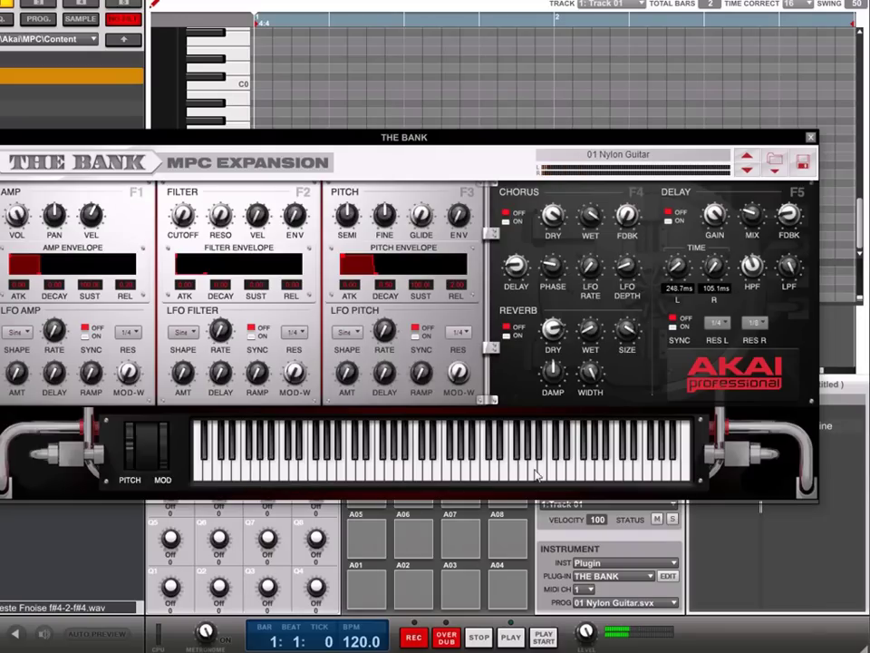
# Open the TheBank folder in the file browser to view its sound category folders
pyautogui.click(776, 162)
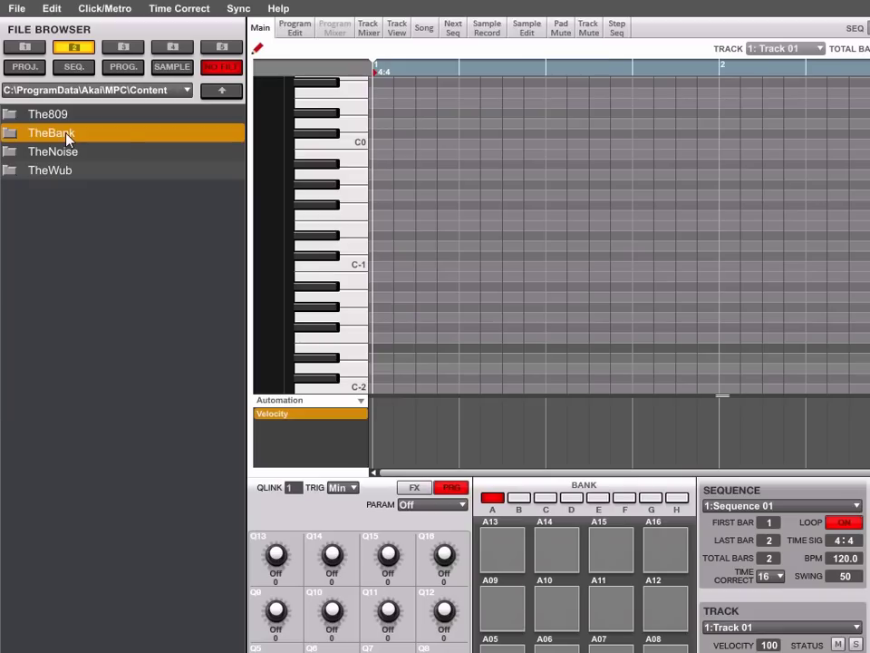
pyautogui.doubleClick(68, 134)
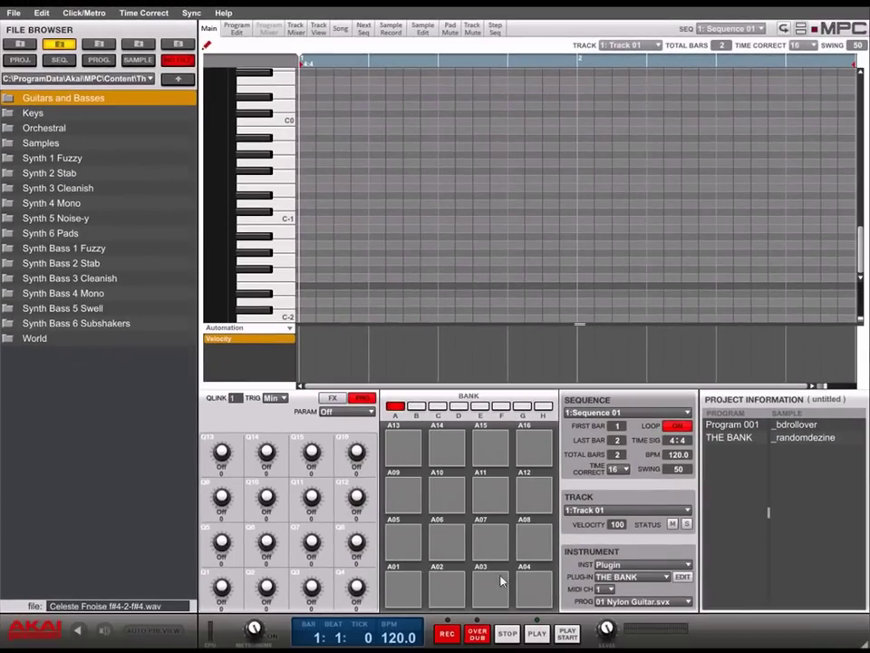
# Reopen The Bank's editor and load 05 Clymax.svx from the Synth Bass 1 Fuzzy folder
pyautogui.click(682, 576)
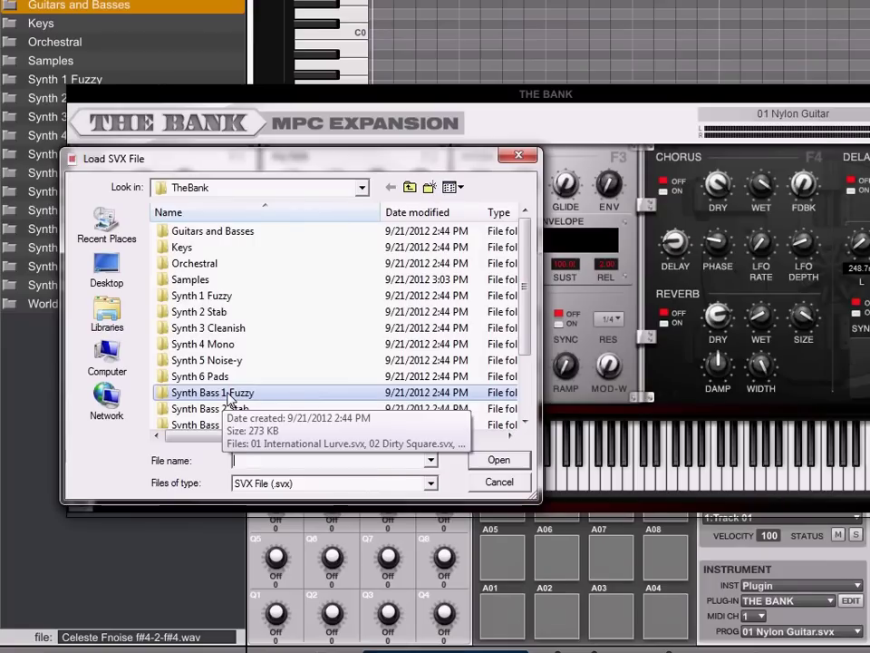
pyautogui.doubleClick(229, 396)
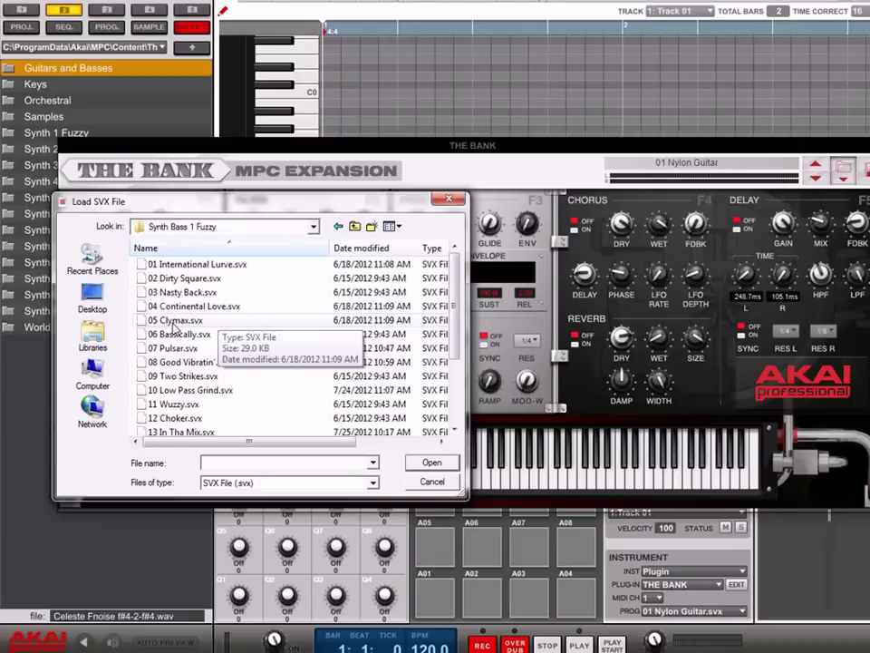
pyautogui.doubleClick(205, 300)
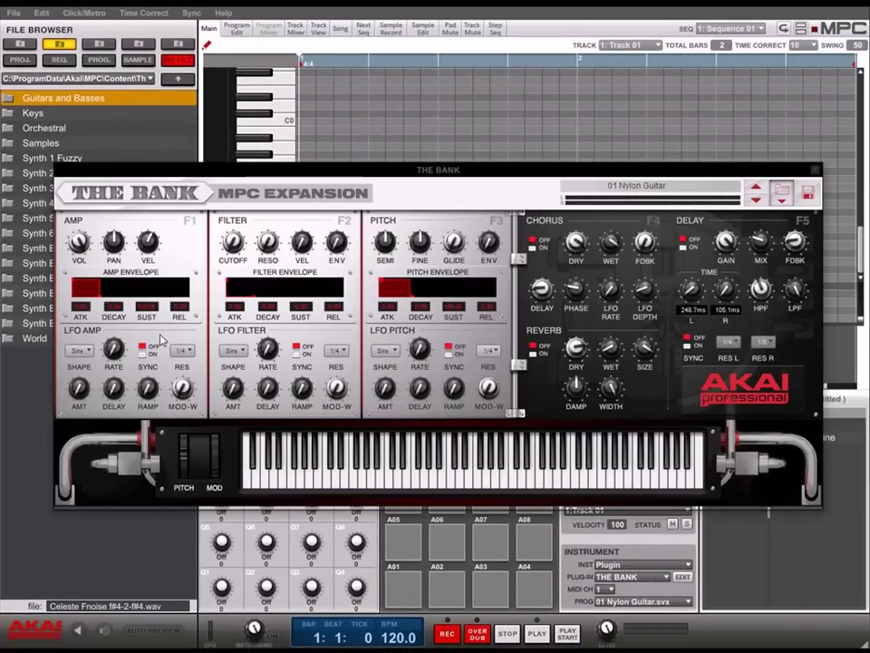
# Audition the 05 Clymax sound across The Bank's keyboard, ending back in the main window
pyautogui.click(414, 486)
pyautogui.click(453, 486)
pyautogui.click(507, 490)
pyautogui.click(567, 489)
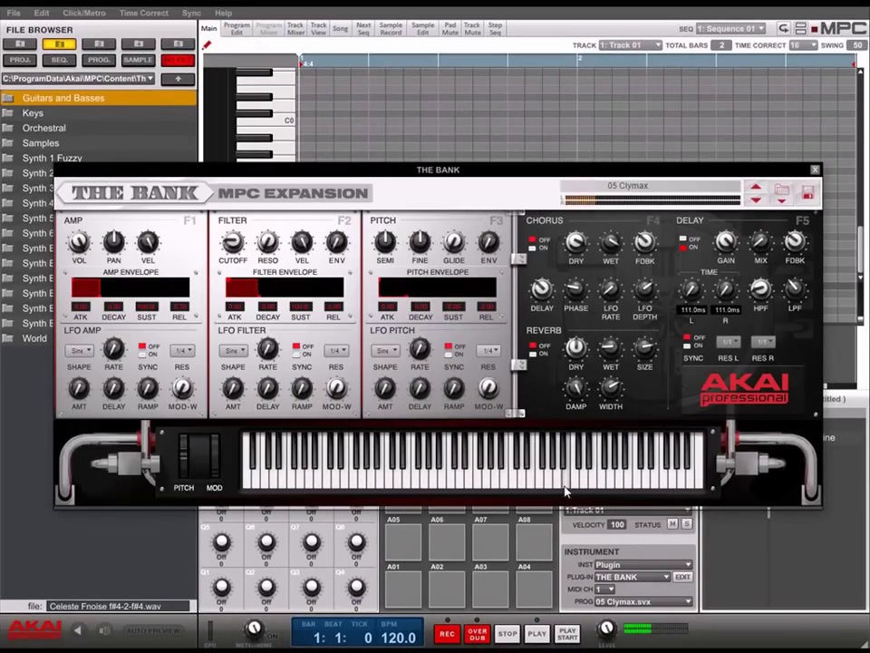
pyautogui.click(615, 486)
pyautogui.click(458, 551)
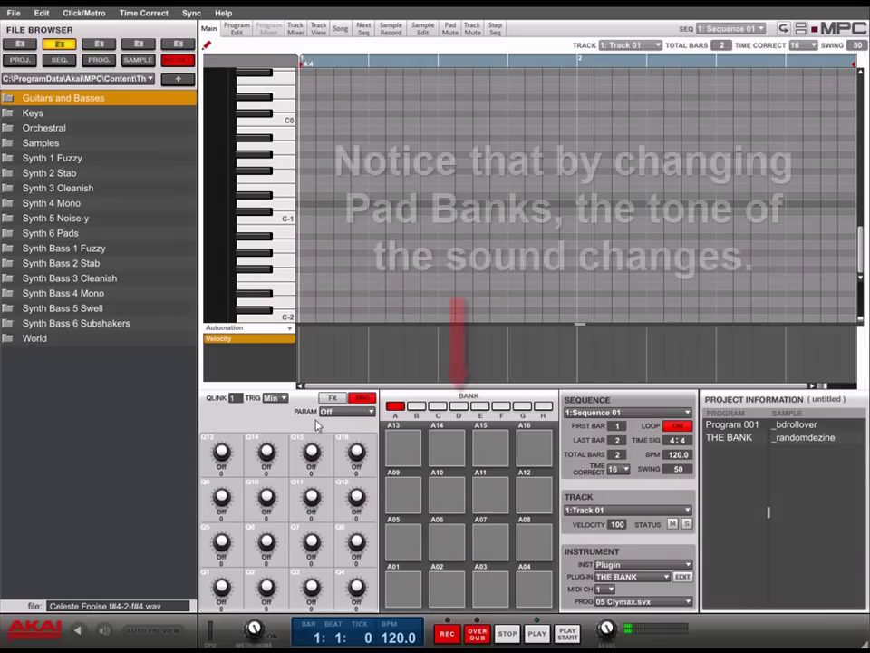
# Step through pad banks B and C to bank D and play the pads in its upper two rows
pyautogui.click(422, 408)
pyautogui.click(437, 407)
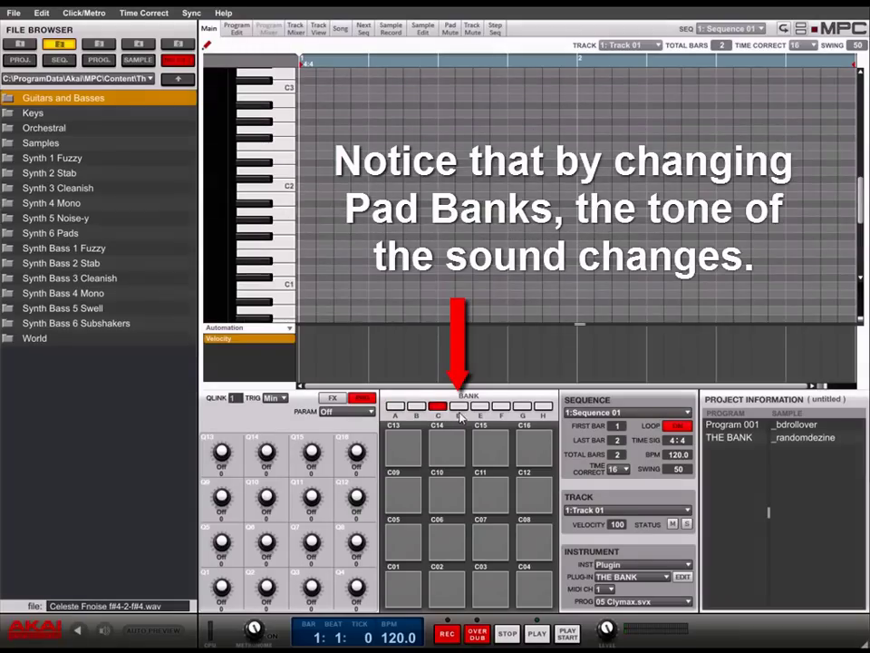
pyautogui.click(459, 407)
pyautogui.click(467, 451)
pyautogui.click(485, 452)
pyautogui.click(524, 461)
pyautogui.click(532, 497)
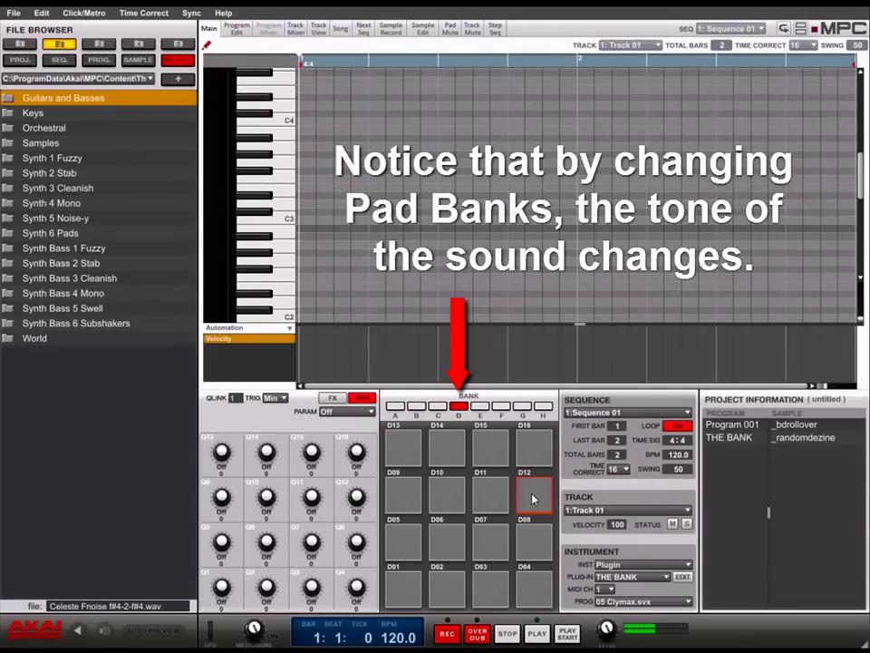
pyautogui.click(490, 498)
pyautogui.click(457, 500)
pyautogui.click(399, 499)
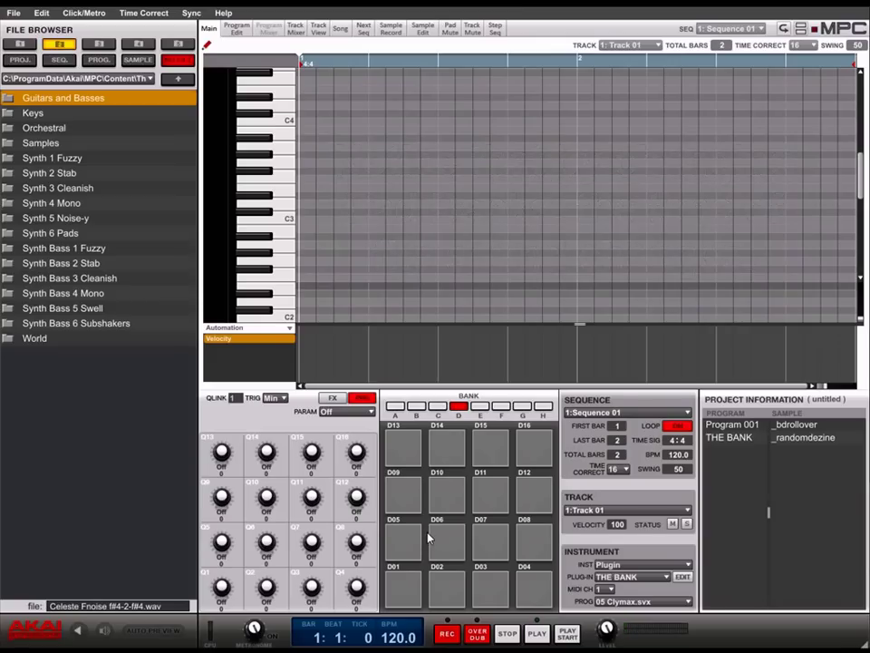
# Switch to pad bank G and play pads G14, G13, G09, G05 and G01
pyautogui.click(480, 405)
pyautogui.click(522, 405)
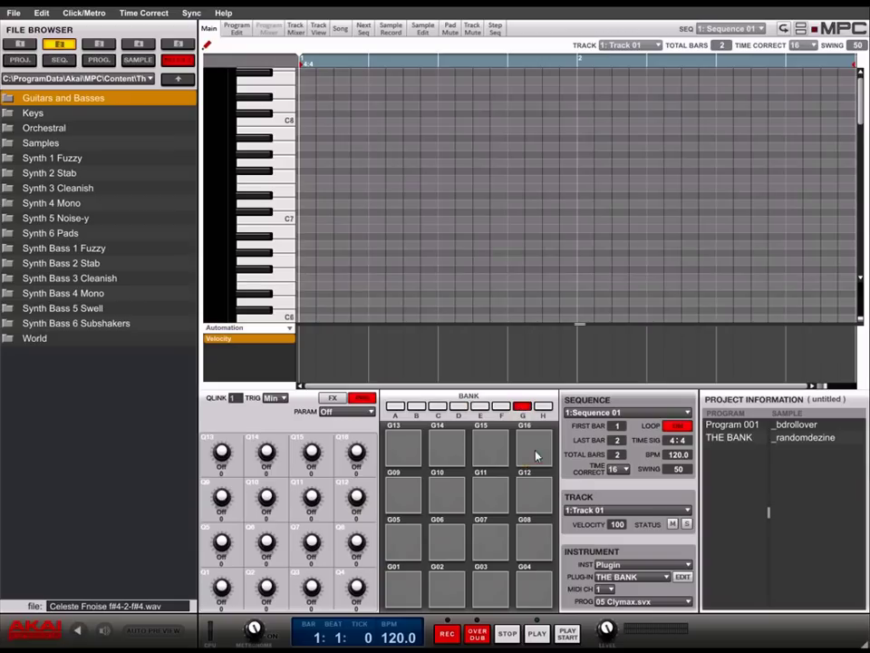
pyautogui.click(449, 454)
pyautogui.click(405, 455)
pyautogui.click(408, 490)
pyautogui.click(412, 539)
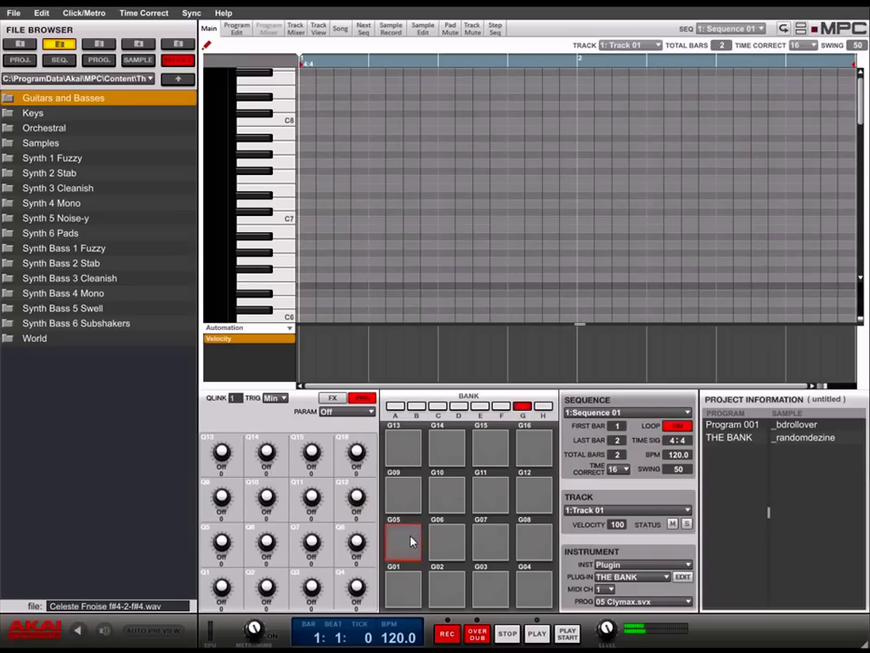
pyautogui.click(410, 584)
# Switch to pad bank B and play pads B13, B09, B05 and B01
pyautogui.click(419, 407)
pyautogui.click(420, 451)
pyautogui.click(404, 503)
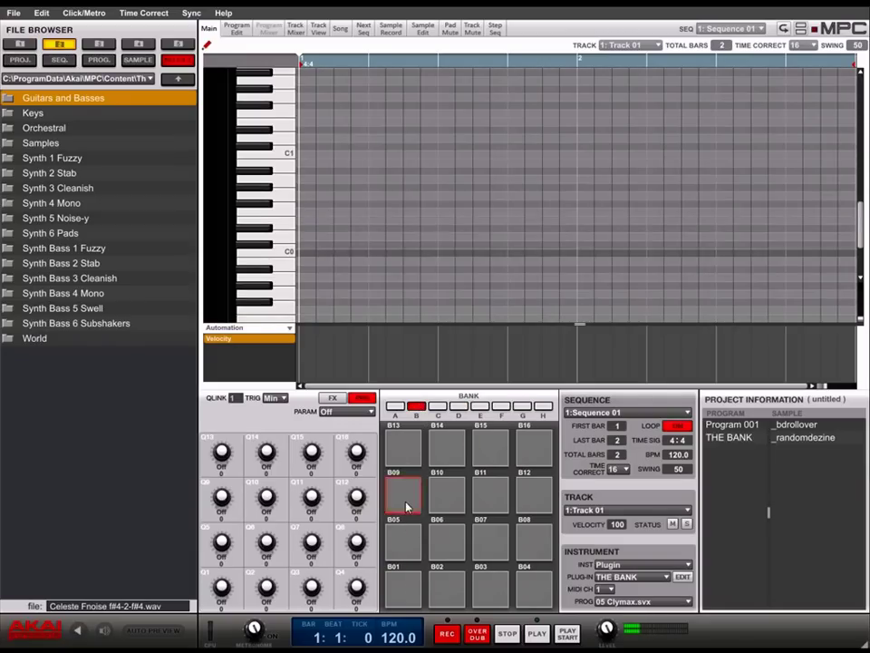
pyautogui.click(415, 548)
pyautogui.click(406, 596)
# Return to pad bank D and play the pads in its two middle columns, D14 to D02 and D15 to D03
pyautogui.click(459, 405)
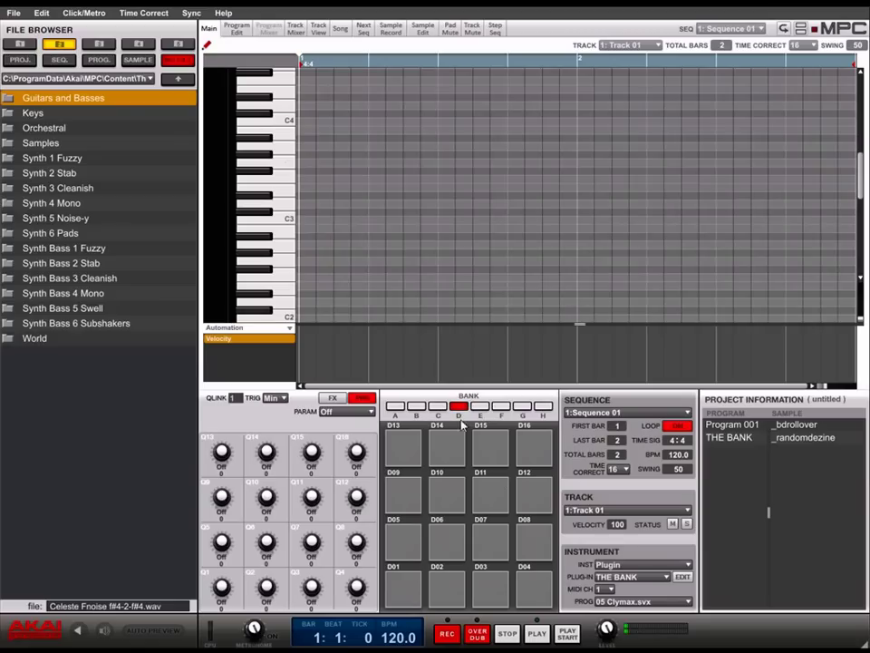
pyautogui.click(450, 449)
pyautogui.click(450, 496)
pyautogui.click(447, 547)
pyautogui.click(447, 585)
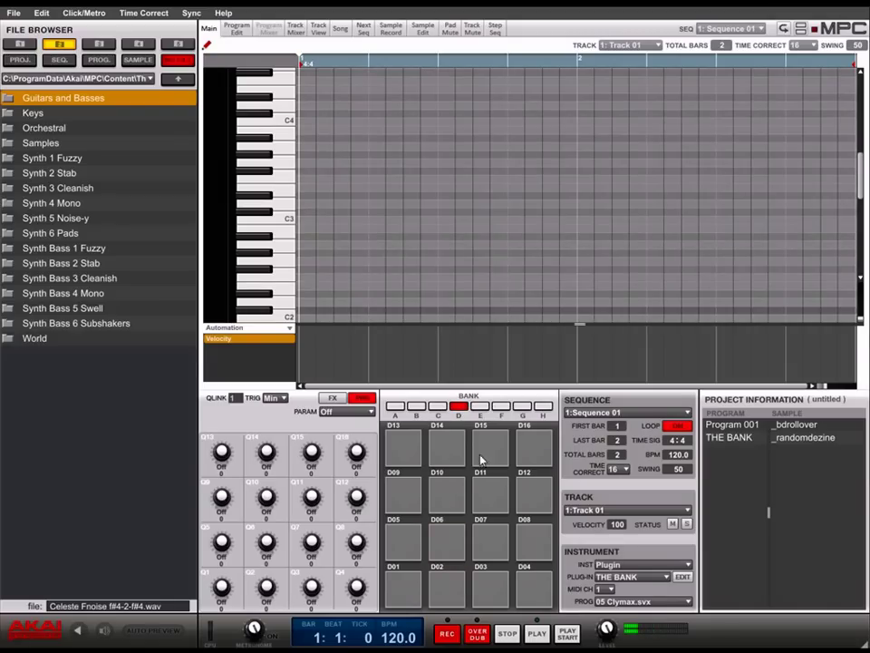
pyautogui.click(481, 460)
pyautogui.click(495, 501)
pyautogui.click(489, 544)
pyautogui.click(488, 587)
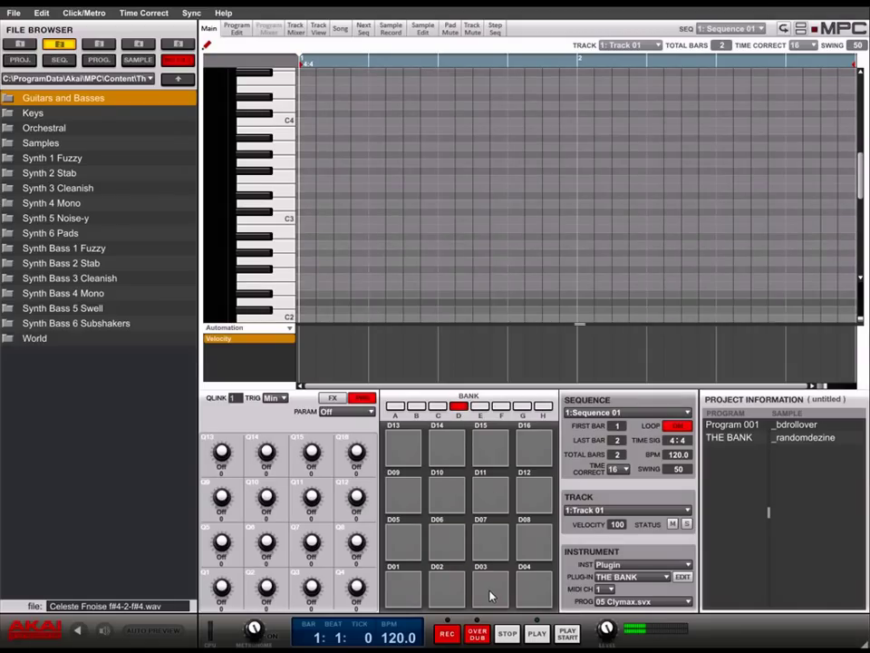
# Change the plug-in's program to 22 Red Noise 5000.svx and audition it on the middle pads of bank D
pyautogui.click(645, 601)
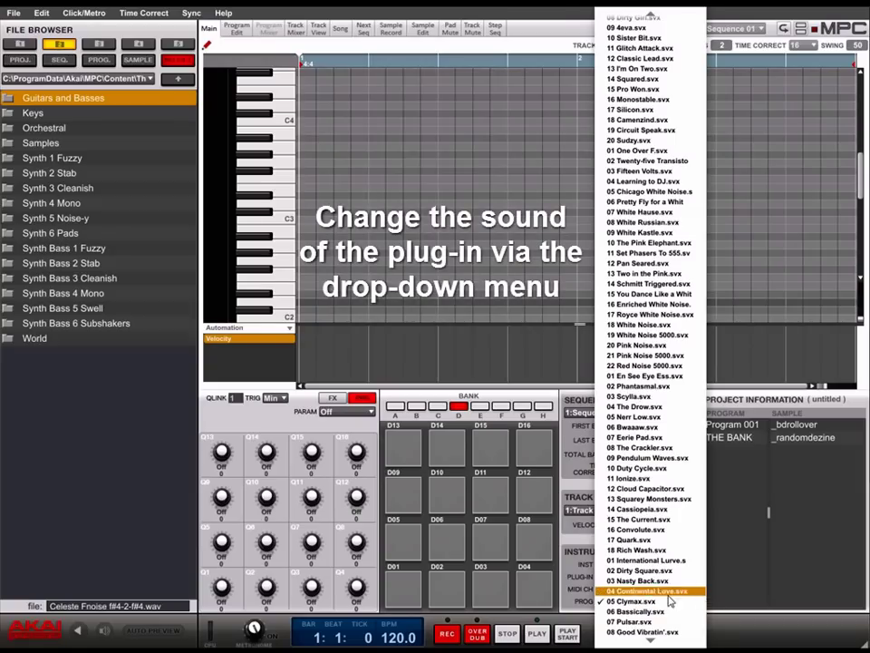
pyautogui.click(644, 367)
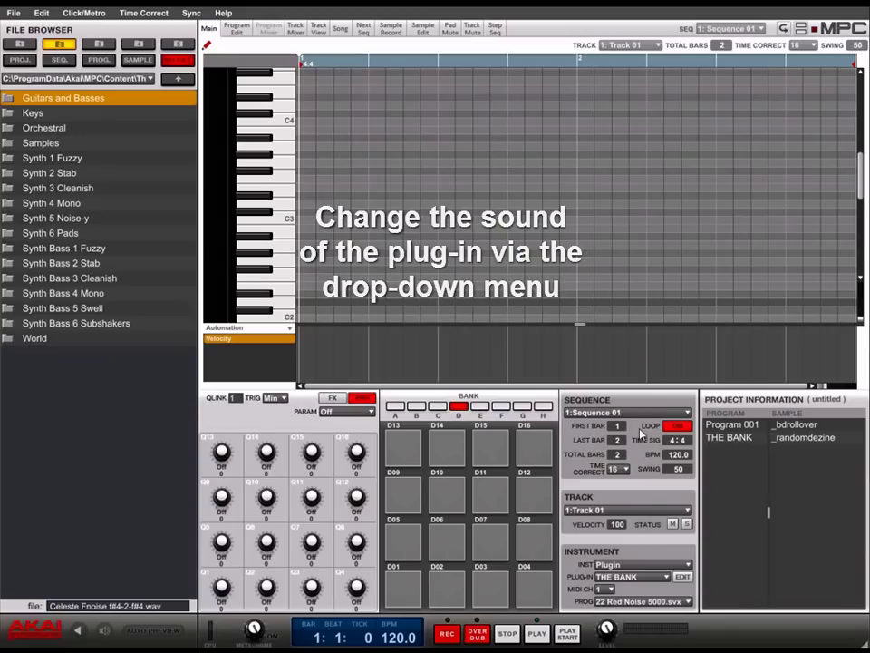
pyautogui.click(444, 585)
pyautogui.click(444, 546)
pyautogui.click(446, 499)
pyautogui.click(446, 453)
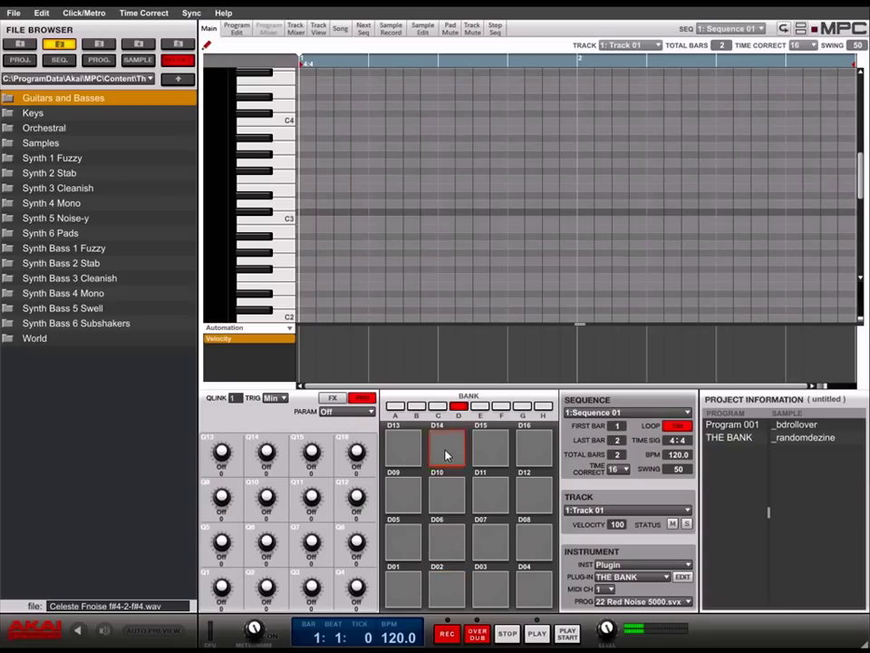
pyautogui.click(491, 451)
pyautogui.click(496, 490)
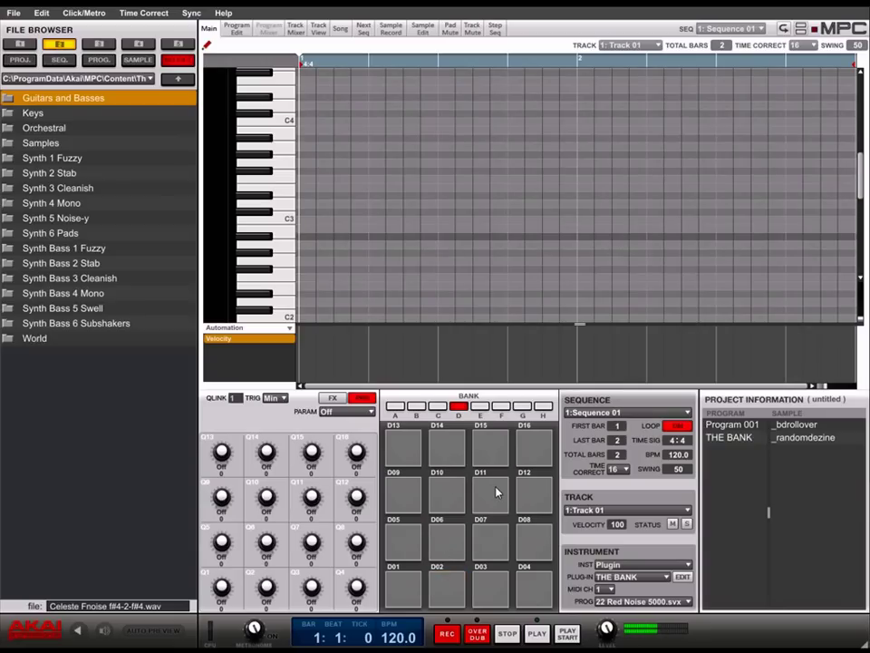
pyautogui.click(495, 513)
pyautogui.click(492, 586)
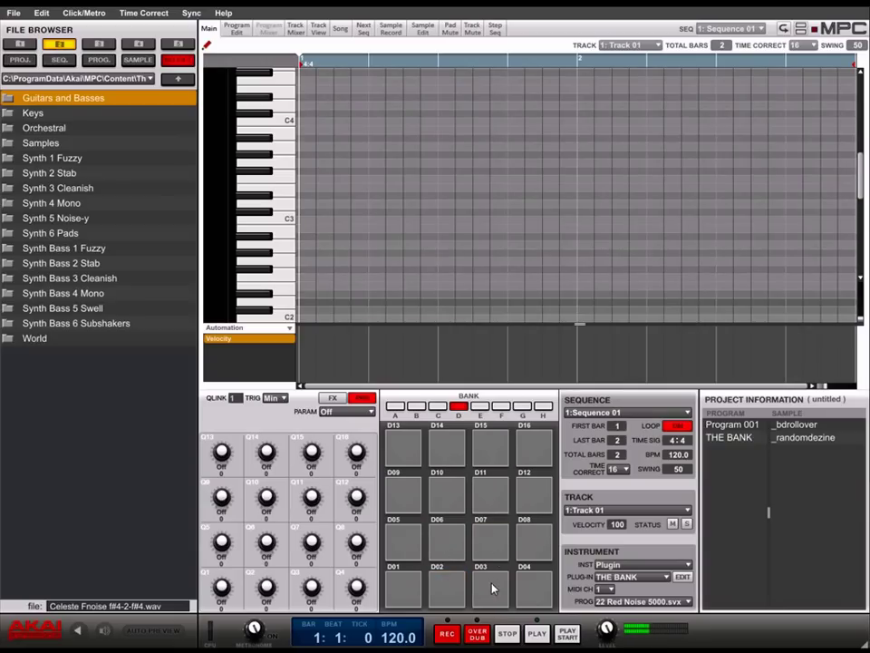
# Change the plug-in's program to 11 Set Phasers To 555 and audition it on the middle pads of bank D
pyautogui.click(686, 602)
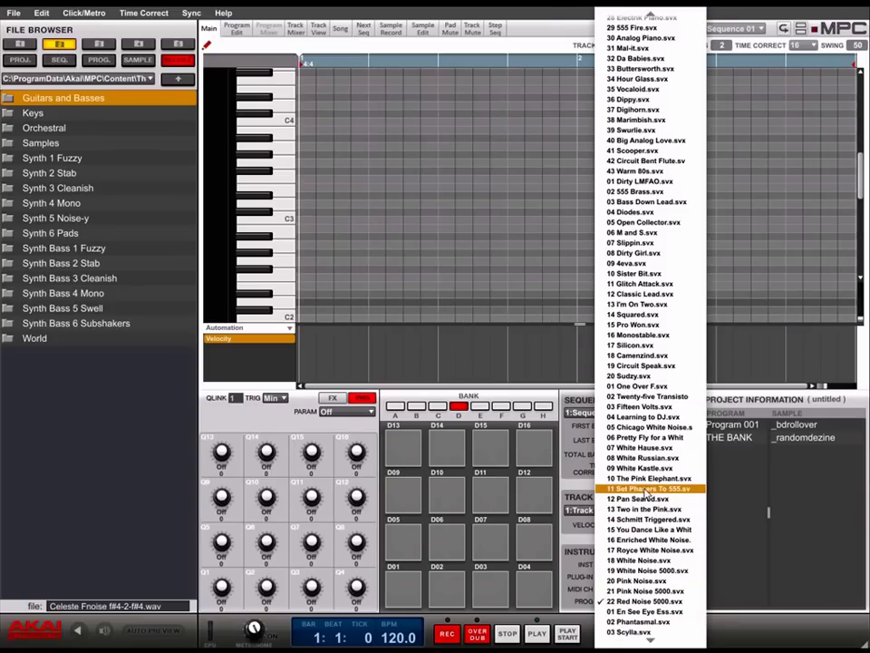
pyautogui.click(645, 493)
pyautogui.click(487, 497)
pyautogui.click(447, 500)
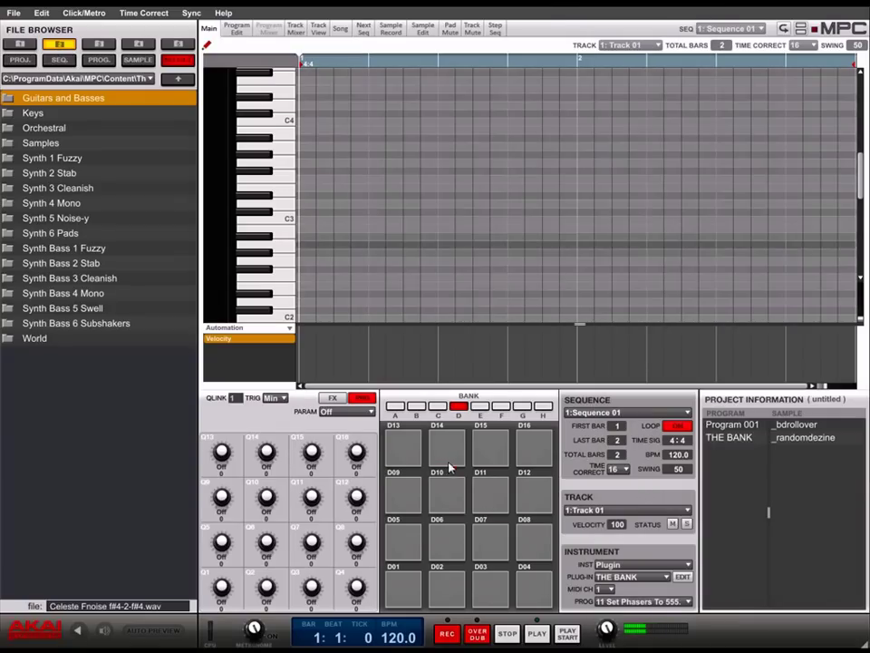
pyautogui.click(448, 463)
pyautogui.click(448, 541)
pyautogui.click(450, 578)
pyautogui.click(492, 587)
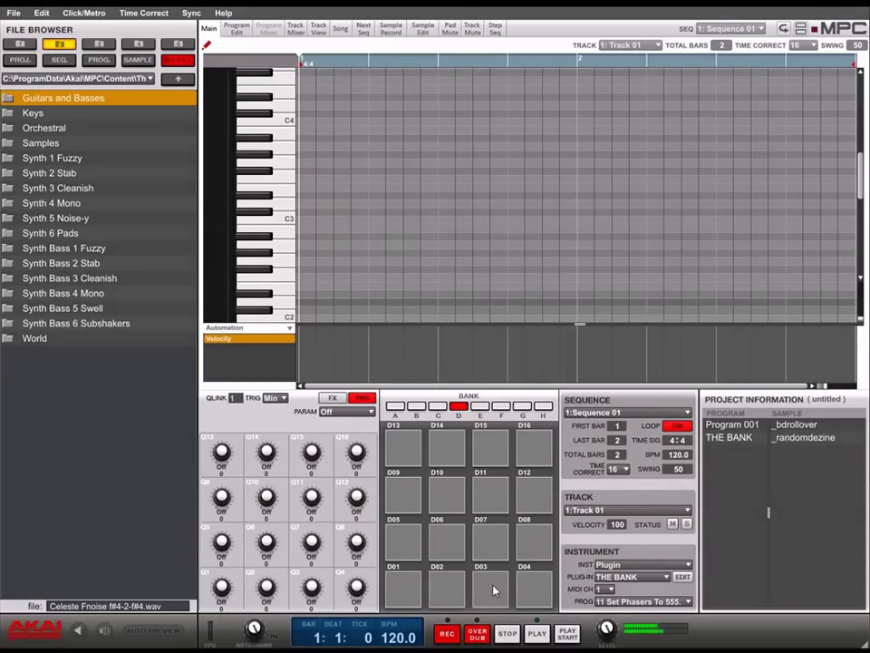
# Open The Bank's editor, audition 11 Set Phasers To 555 across its keyboard, and close the editor
pyautogui.click(682, 577)
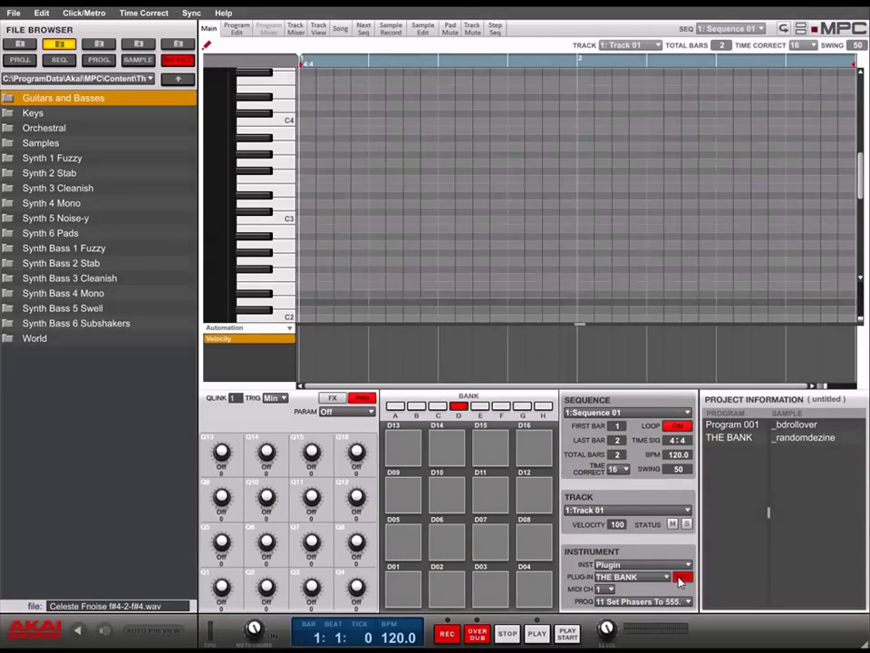
pyautogui.click(451, 481)
pyautogui.click(420, 482)
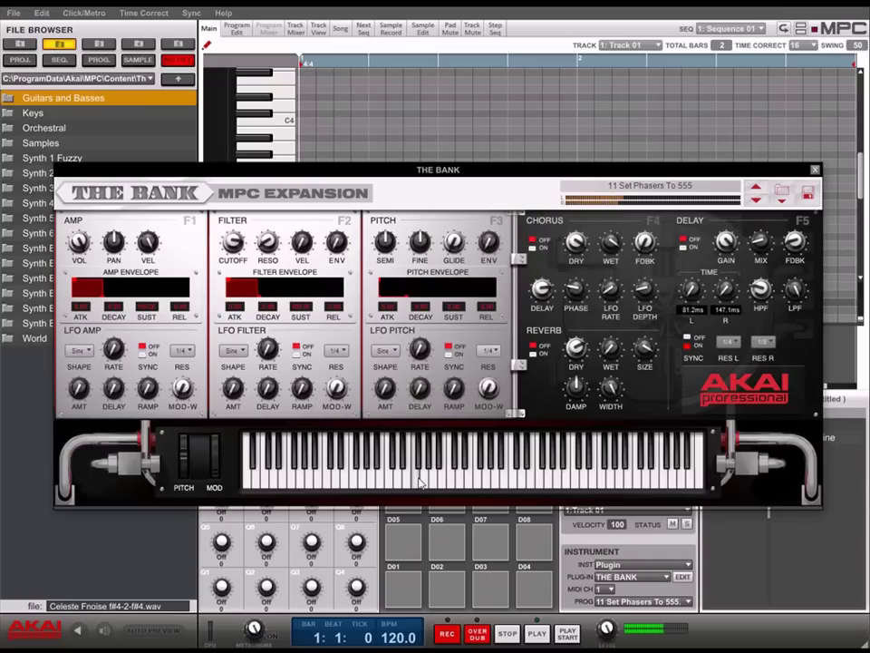
pyautogui.click(305, 478)
pyautogui.click(395, 477)
pyautogui.click(635, 471)
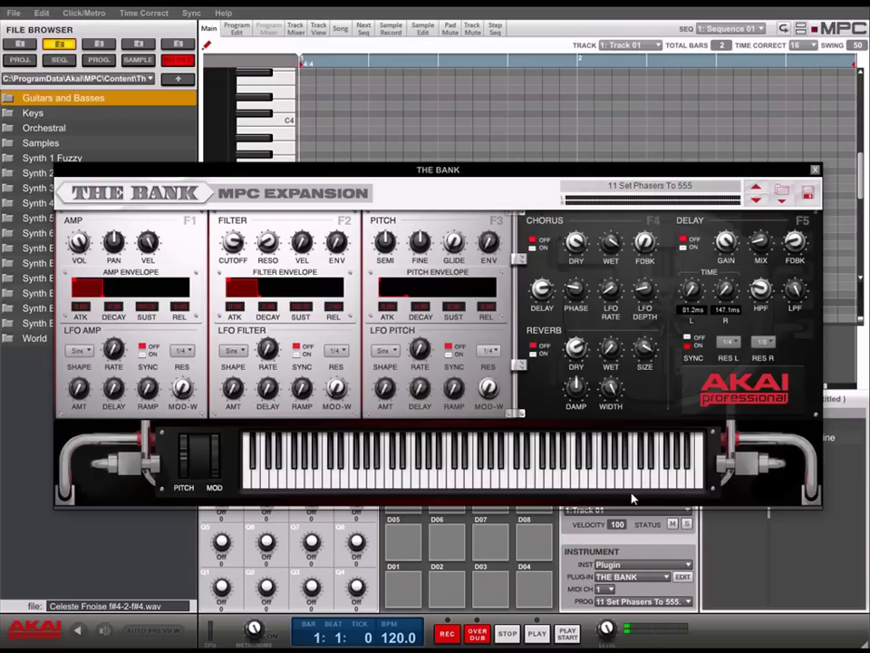
pyautogui.click(626, 481)
pyautogui.click(567, 481)
pyautogui.click(370, 476)
pyautogui.click(311, 478)
pyautogui.click(408, 479)
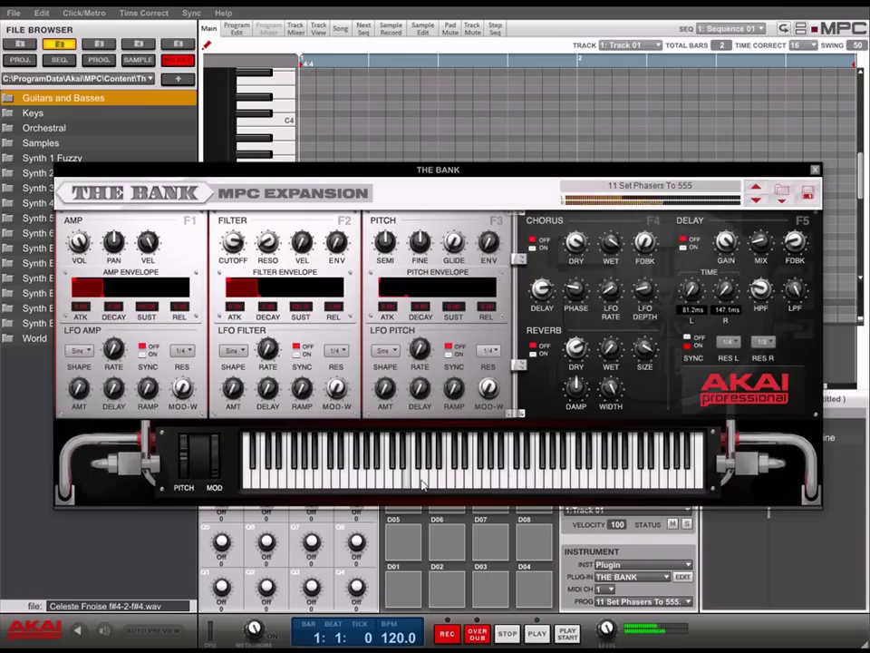
pyautogui.click(469, 477)
pyautogui.click(577, 476)
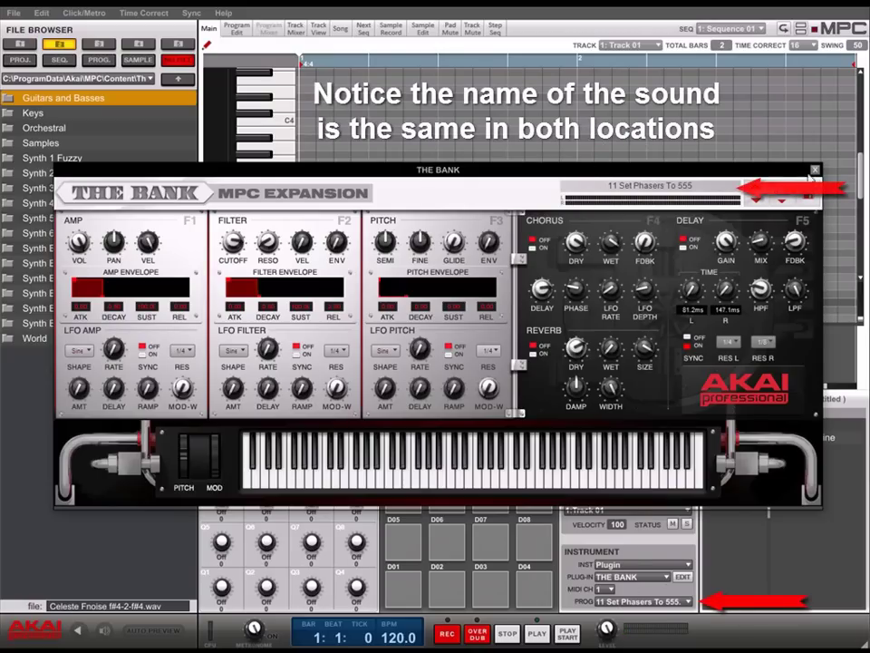
pyautogui.click(815, 170)
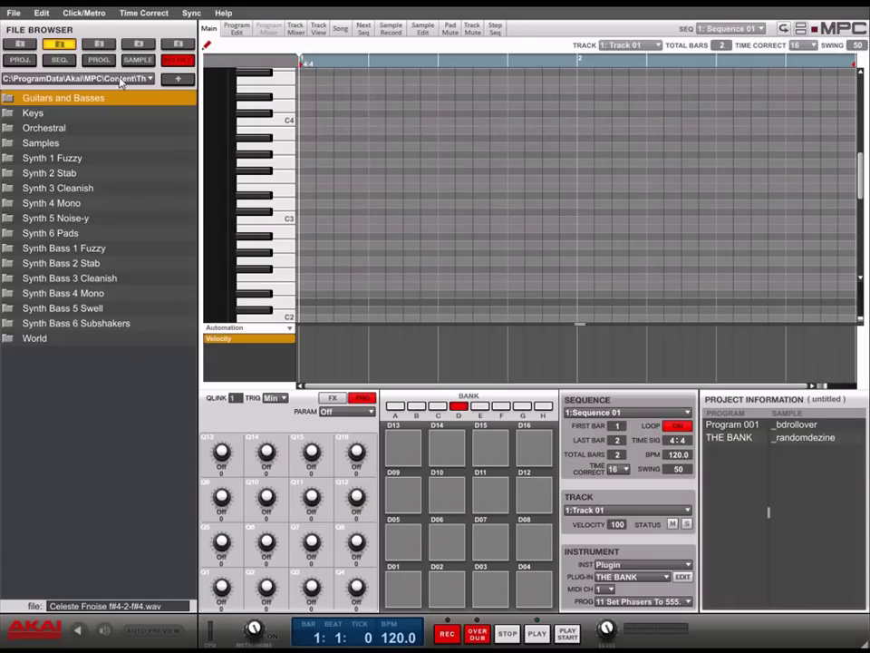
# Go up to the Content folder in the file browser and add The 809 as a new plug-in
pyautogui.click(177, 81)
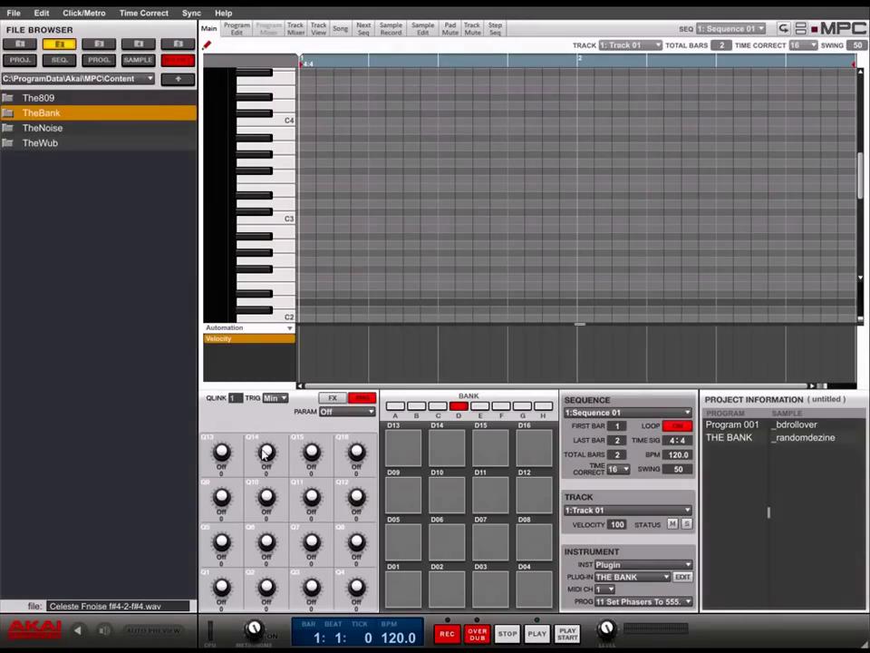
pyautogui.click(667, 582)
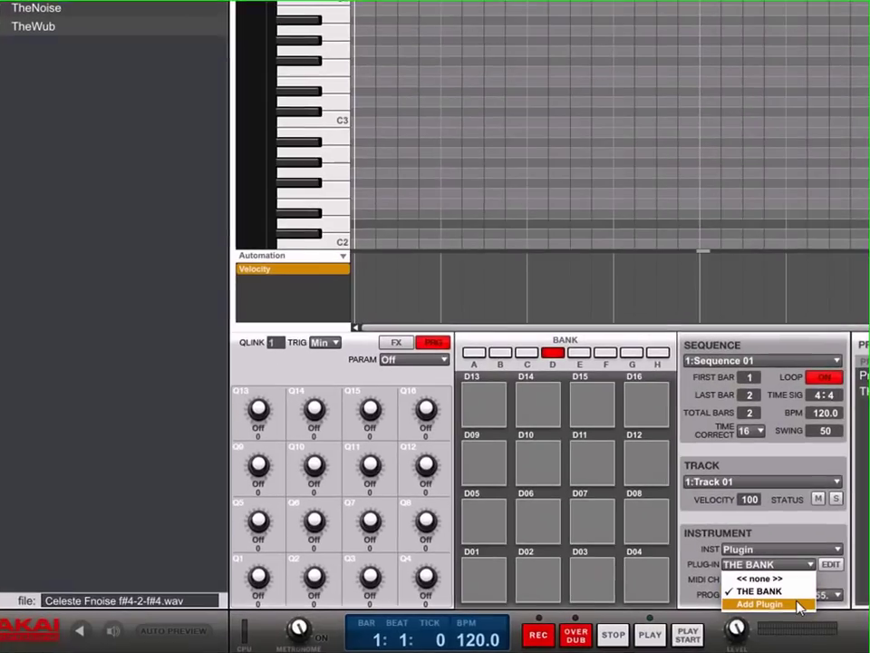
pyautogui.click(657, 609)
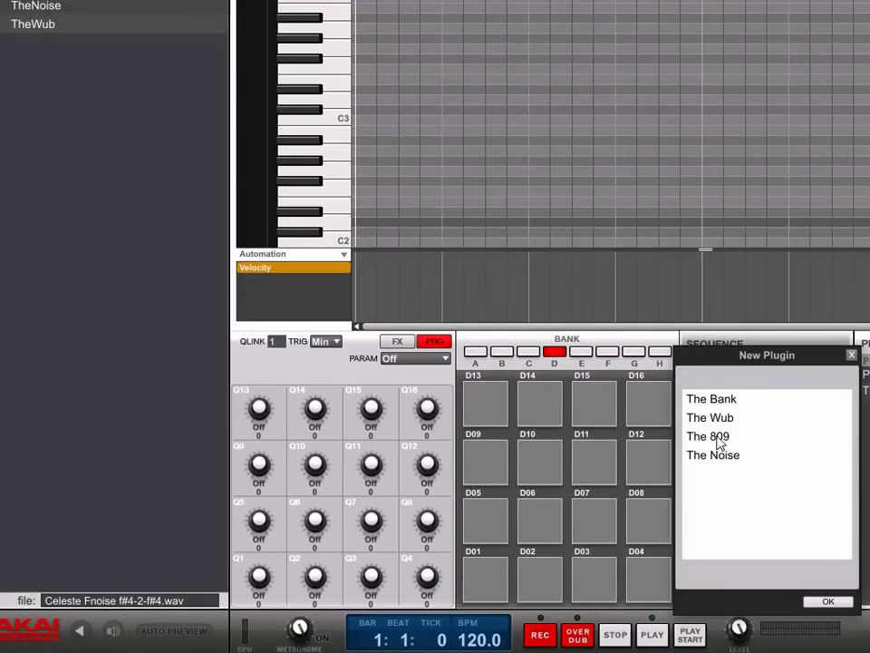
pyautogui.click(718, 437)
pyautogui.click(825, 602)
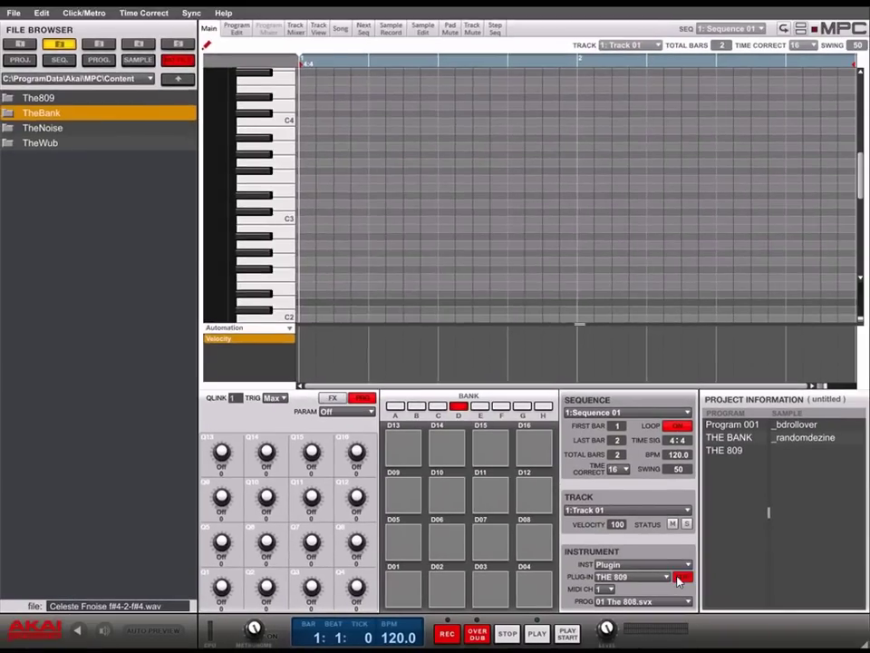
# Open The 809's editor and audition pads 7, 2, 1, 5, 9 and 13 of the 01 The 808 kit
pyautogui.click(716, 574)
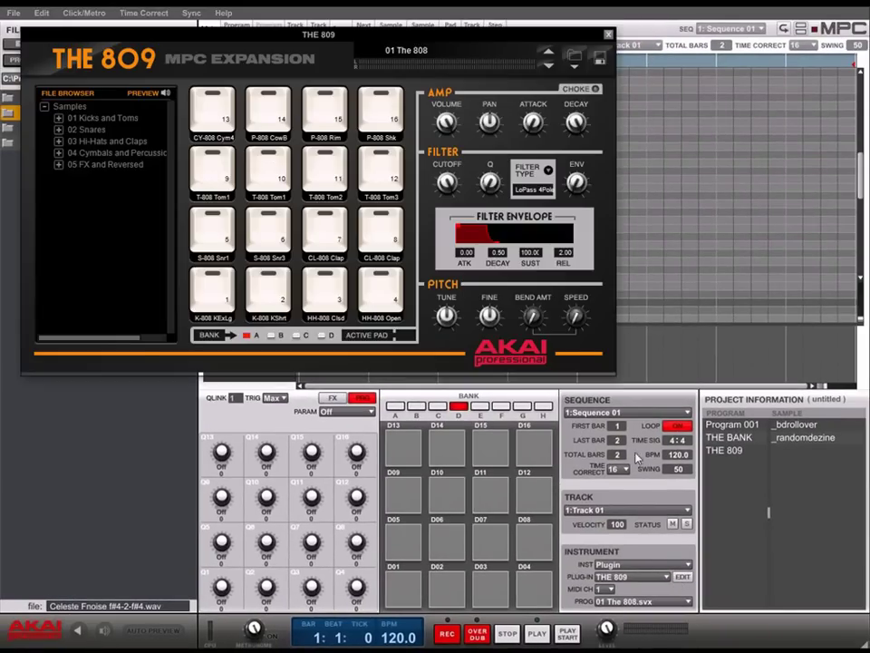
pyautogui.click(325, 232)
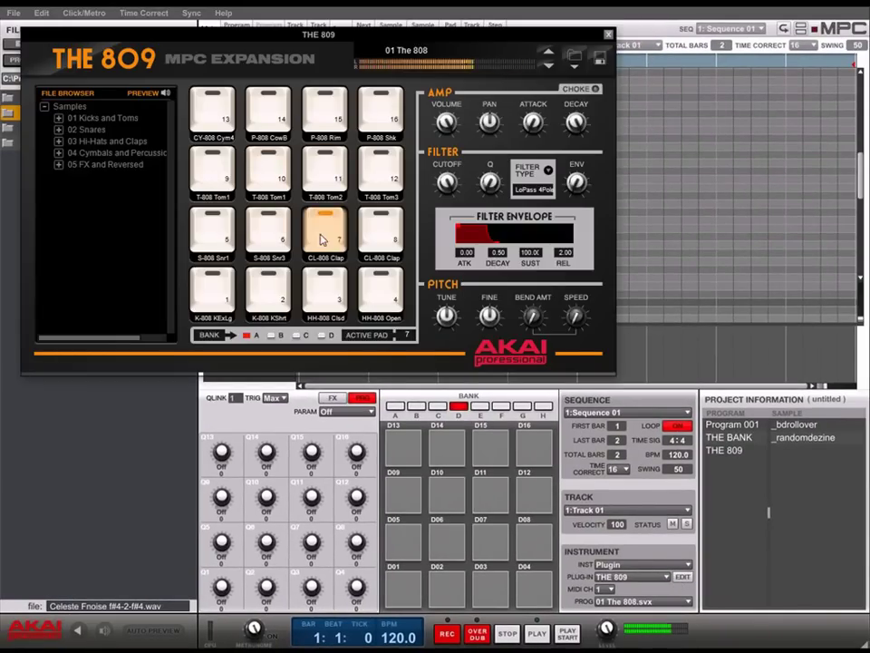
pyautogui.click(280, 294)
pyautogui.click(209, 284)
pyautogui.click(214, 234)
pyautogui.click(216, 169)
pyautogui.click(216, 121)
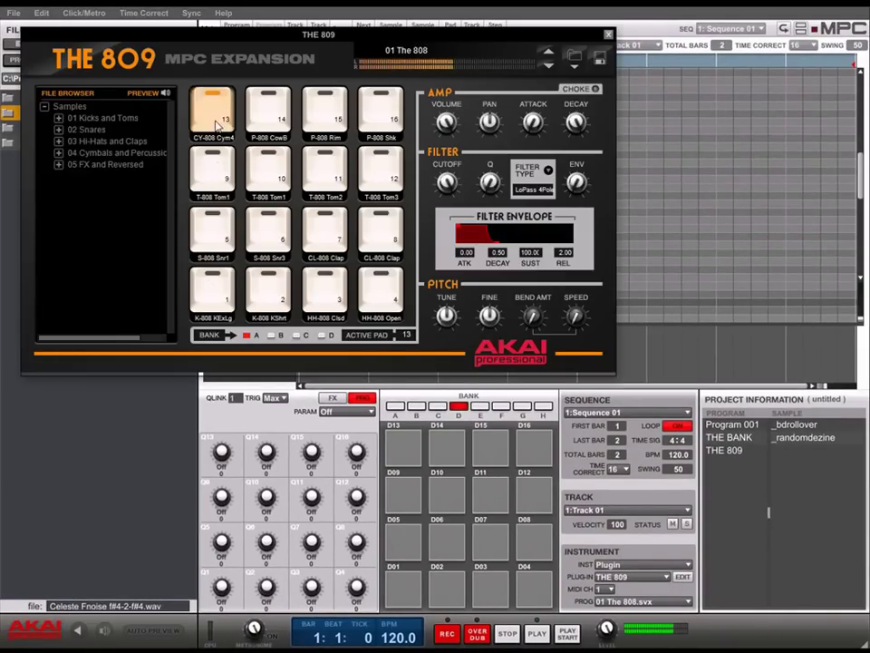
# Switch the instrument's plug-in to The Bank and back to The 809
pyautogui.click(668, 578)
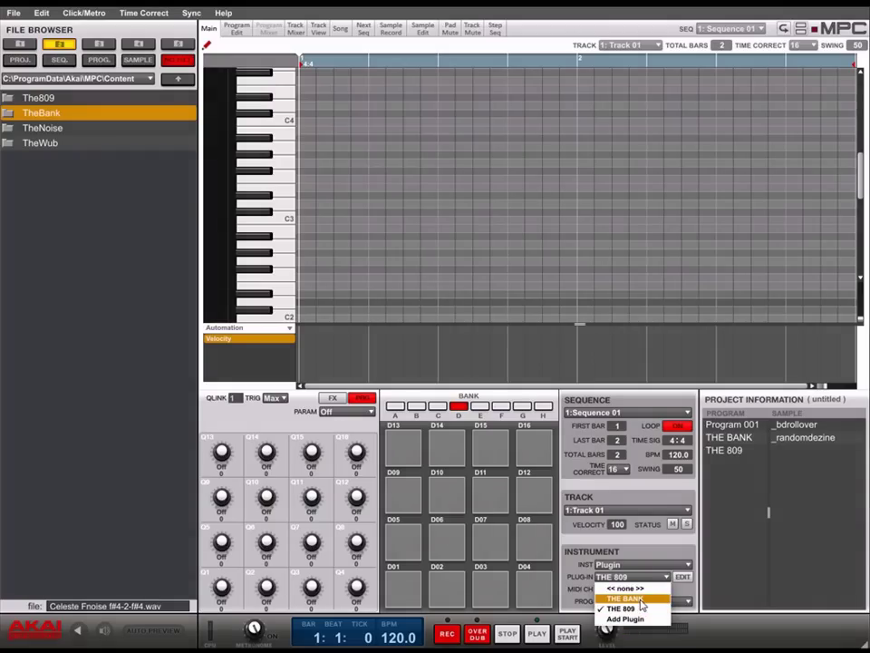
pyautogui.click(635, 599)
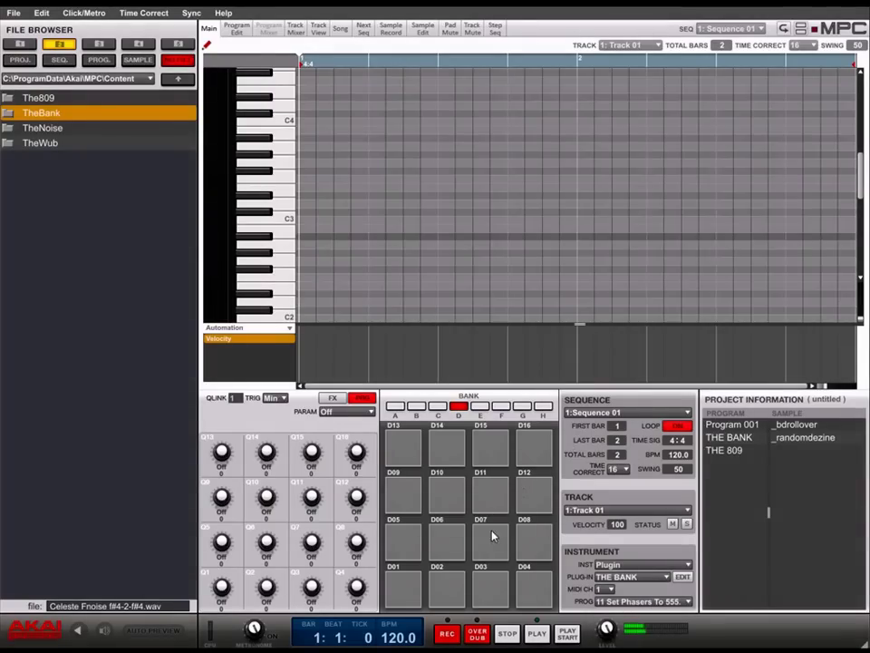
pyautogui.click(664, 578)
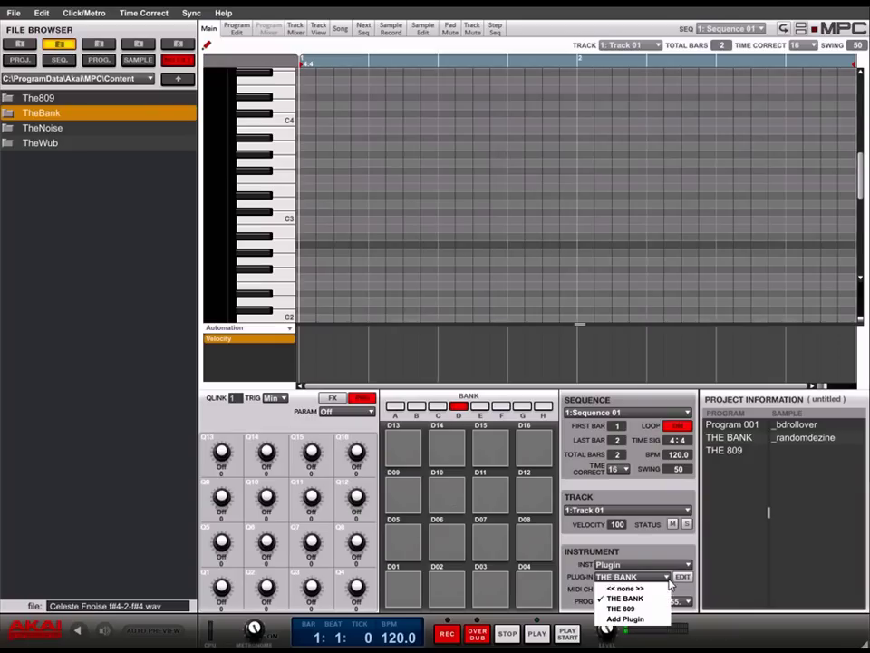
pyautogui.click(654, 608)
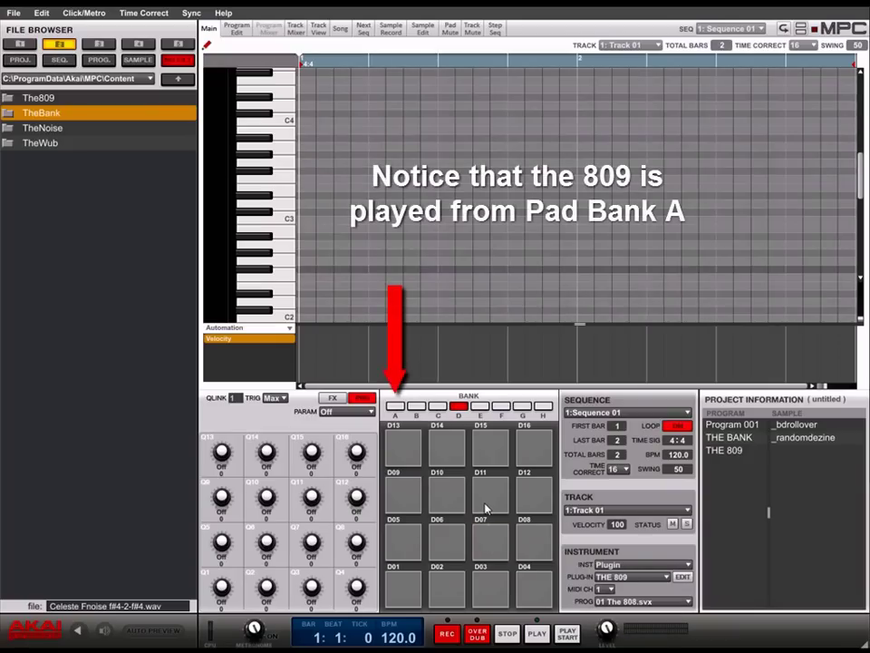
# Try pad D10 with The 809, switch to pad bank A and play its second, third and fourth columns, A02 to A16
pyautogui.click(451, 497)
pyautogui.click(397, 406)
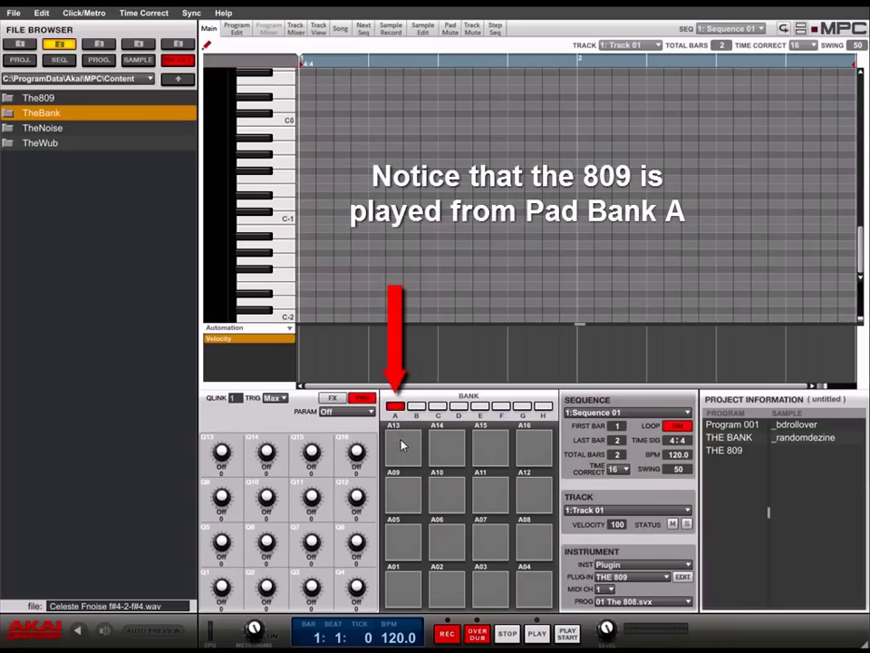
pyautogui.click(444, 595)
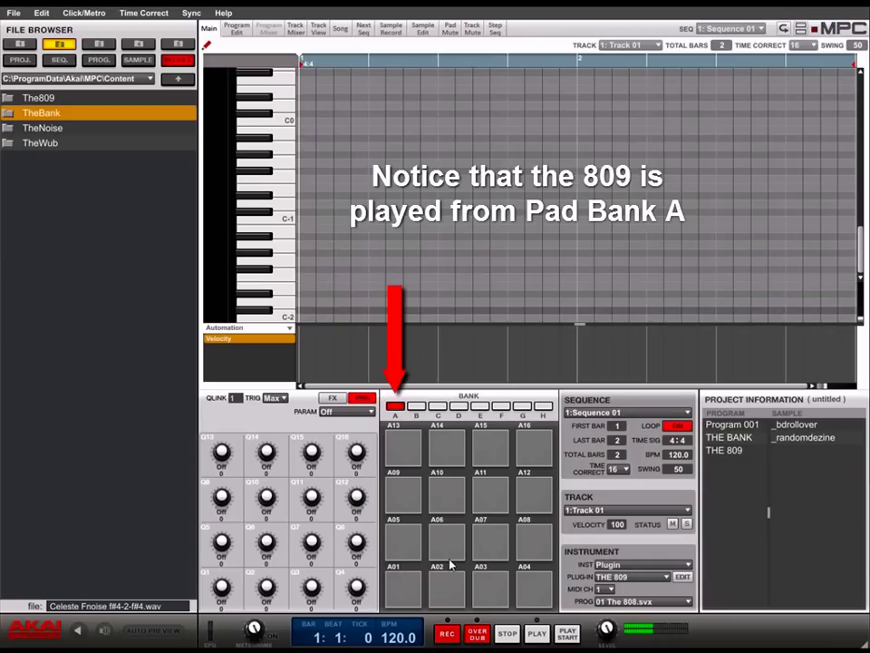
pyautogui.click(450, 544)
pyautogui.click(452, 491)
pyautogui.click(445, 458)
pyautogui.click(498, 454)
pyautogui.click(494, 497)
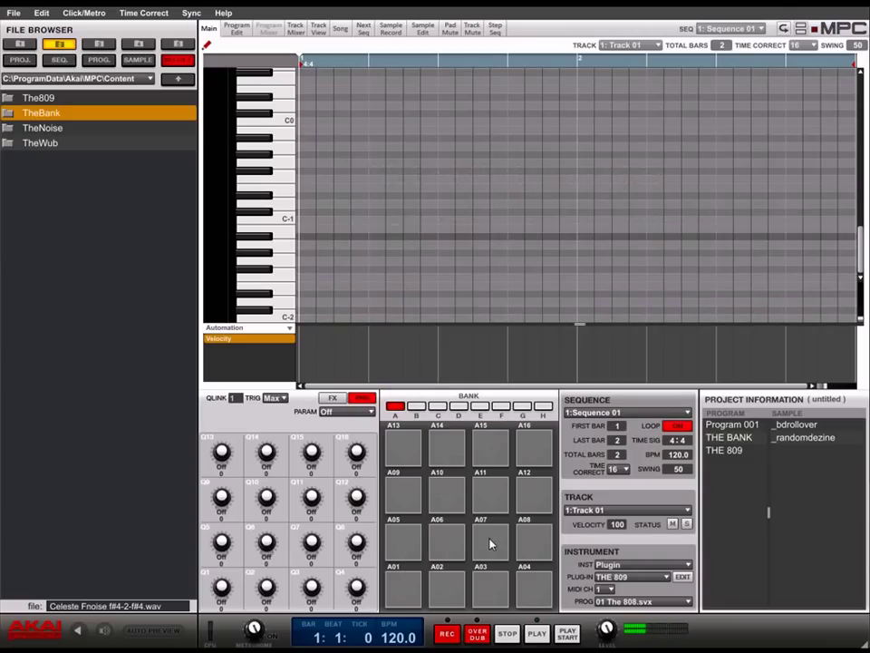
pyautogui.click(491, 543)
pyautogui.click(491, 583)
pyautogui.click(532, 593)
pyautogui.click(531, 544)
pyautogui.click(531, 499)
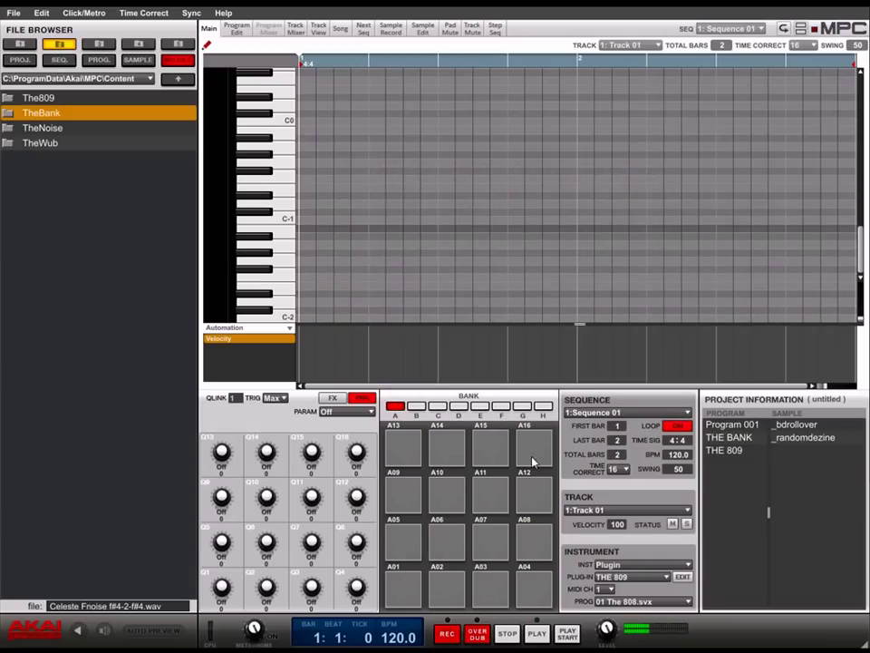
pyautogui.click(532, 458)
# Change The 809's program to 35 Long Reversed Kit and audition it on bank A pads, including A05, A01 and A14
pyautogui.click(689, 603)
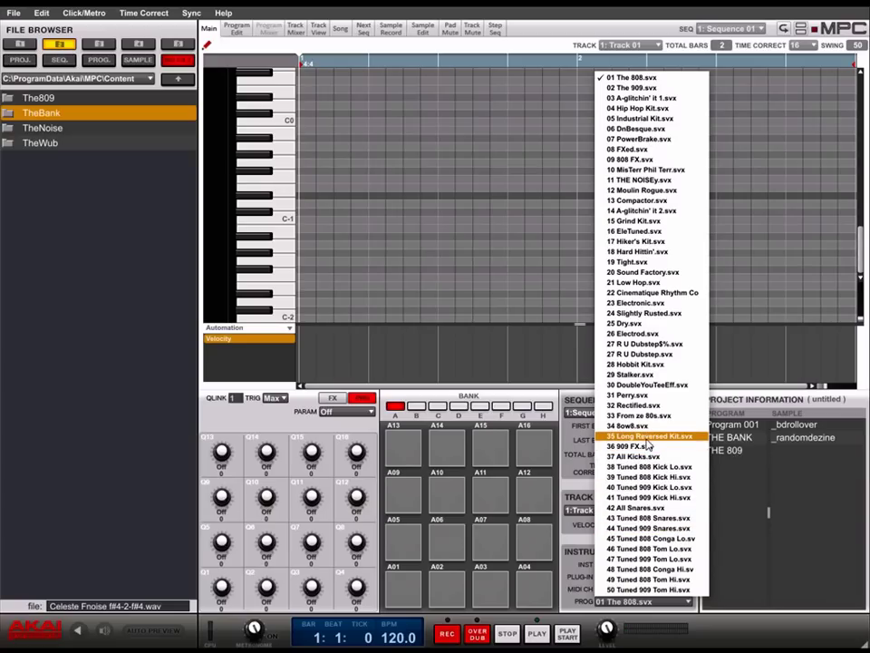
pyautogui.click(434, 478)
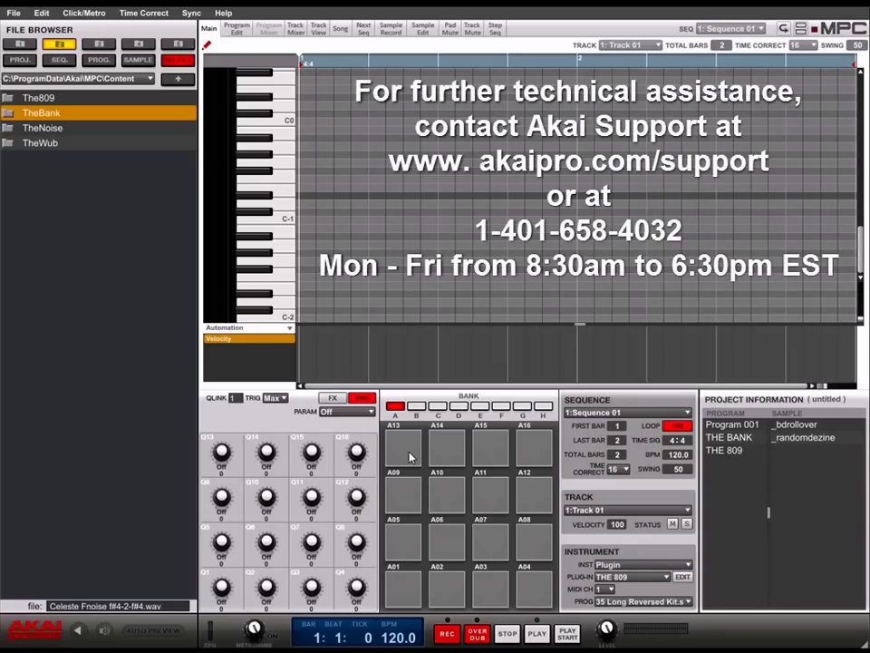
pyautogui.click(408, 550)
pyautogui.click(398, 593)
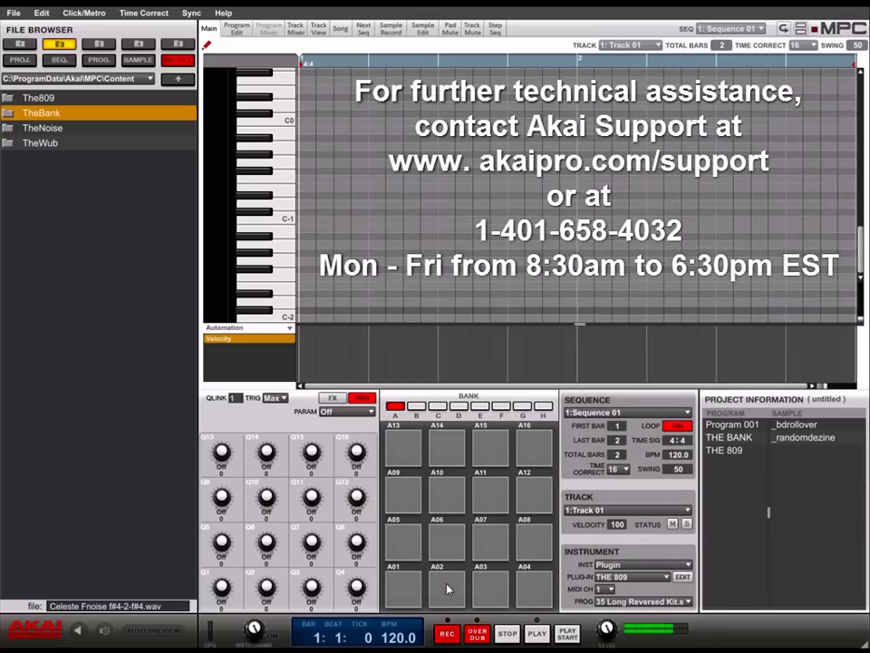
pyautogui.click(440, 456)
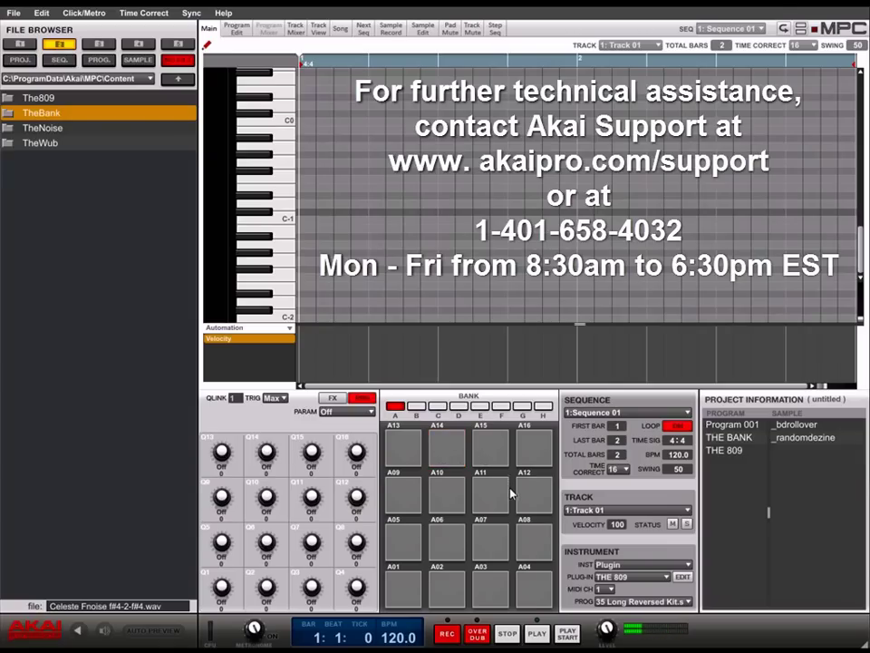